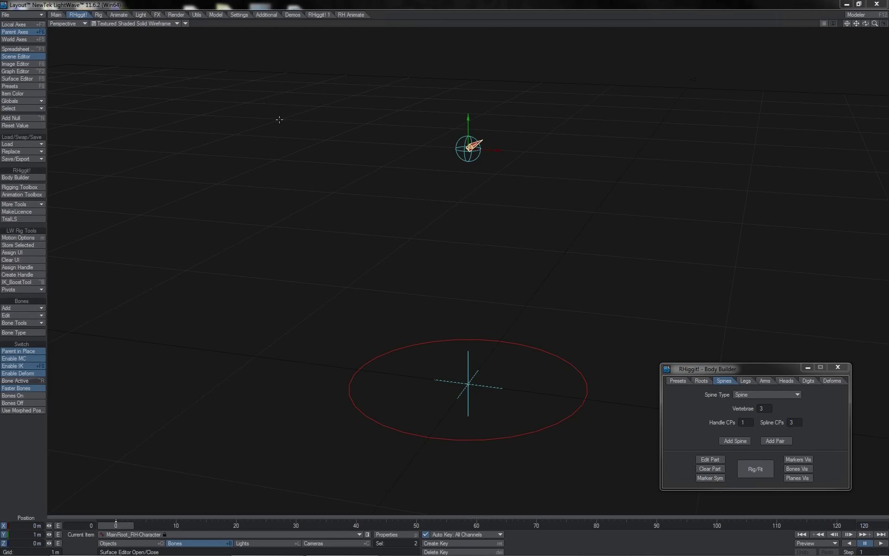
Browse the Legs, Arms, Heads and Spines tabs, ending on Legs with Plantigrade anatomy and Toes 0.
left_click(746, 381)
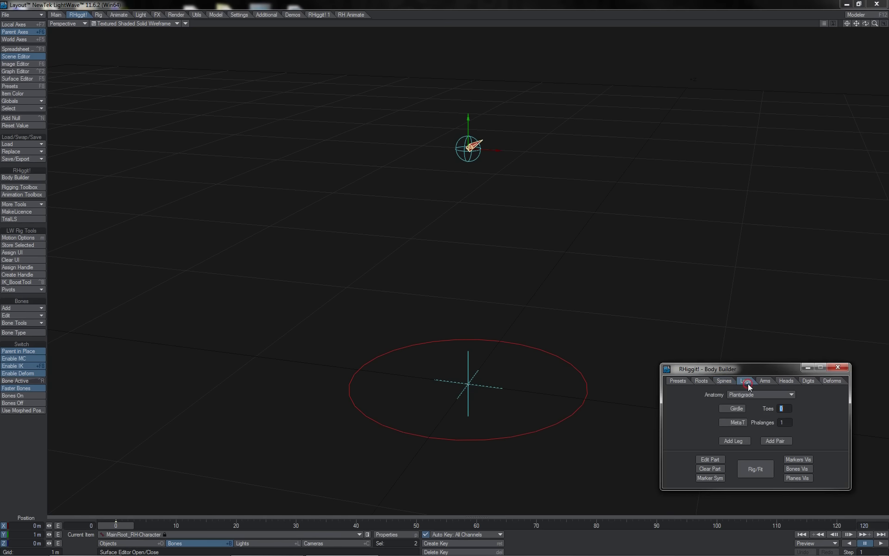
left_click(764, 381)
left_click(786, 381)
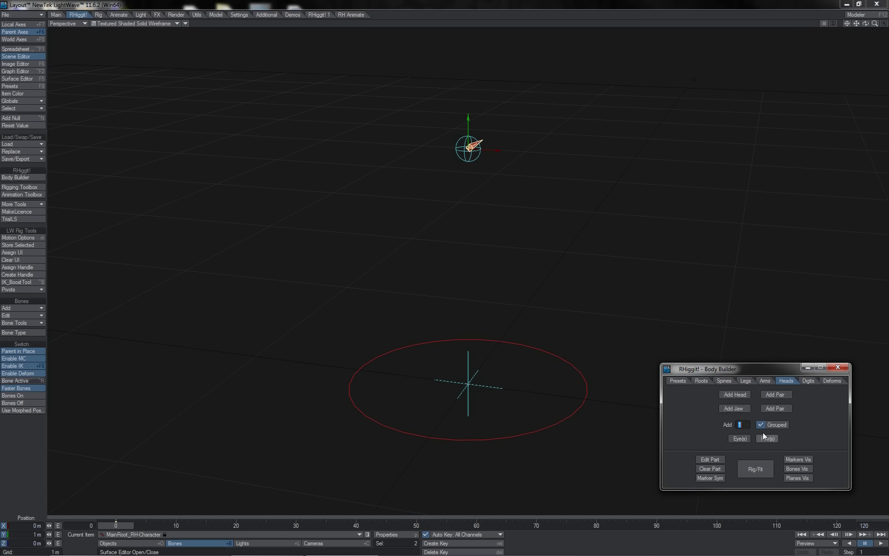
left_click(746, 381)
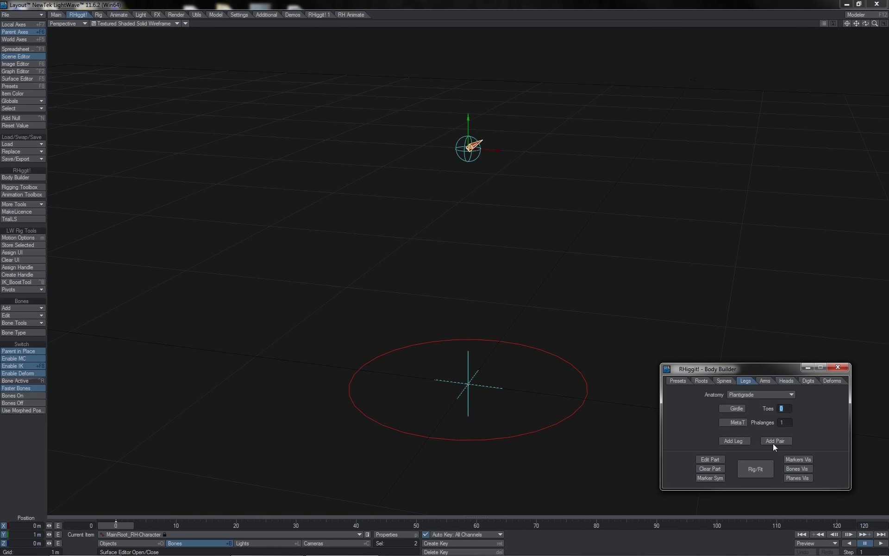
left_click(723, 381)
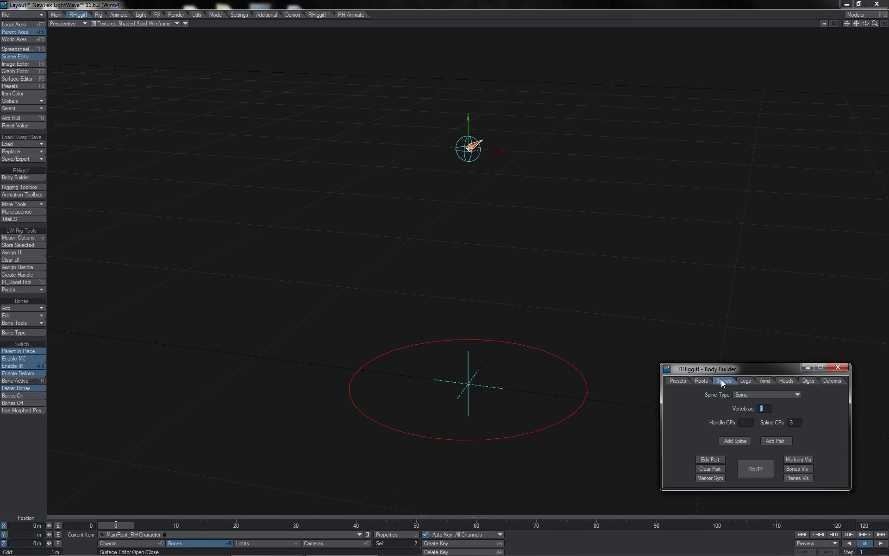
left_click(746, 381)
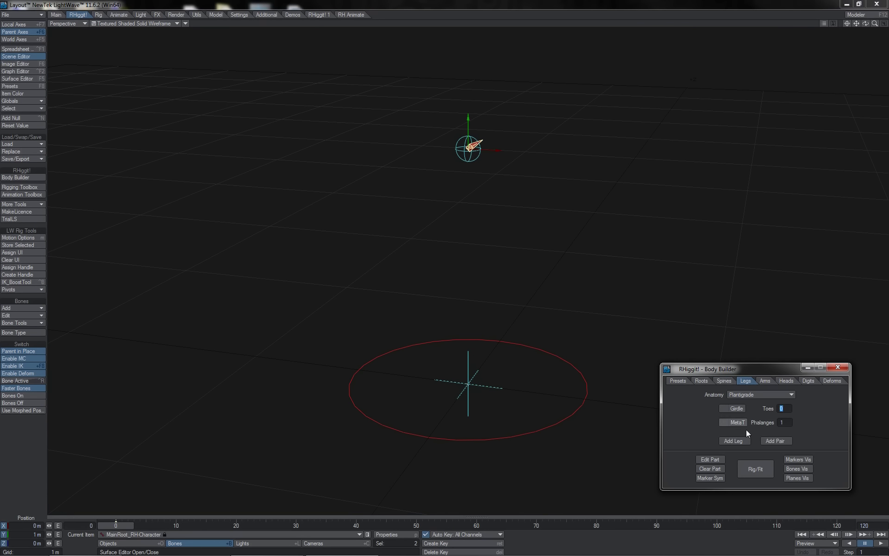
Add a single leg and drag its Leg1_Root marker right along X and back along Z.
left_click(735, 441)
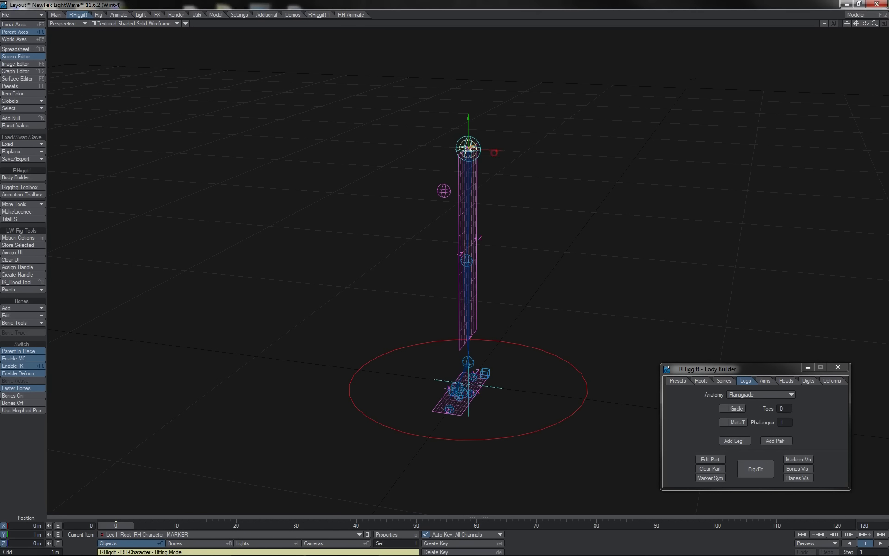
left_click_drag(495, 152, 537, 153)
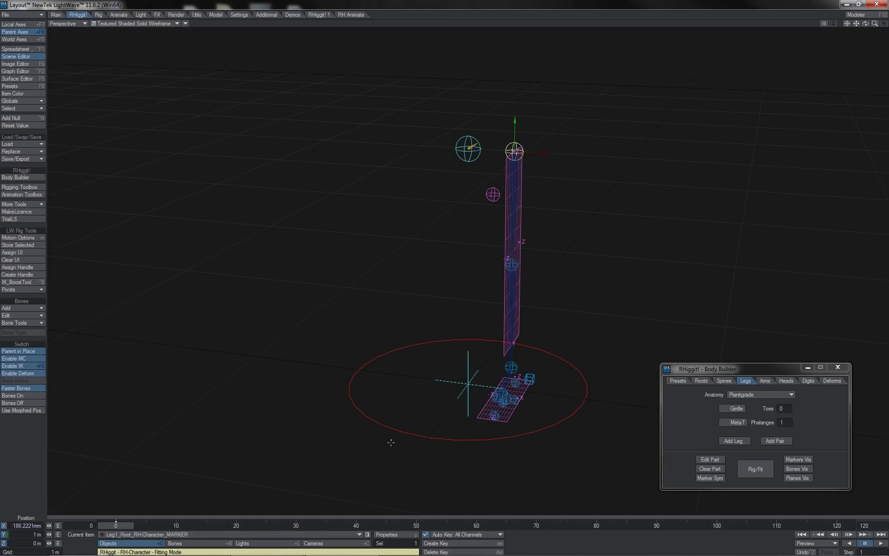
left_click_drag(528, 145, 568, 116)
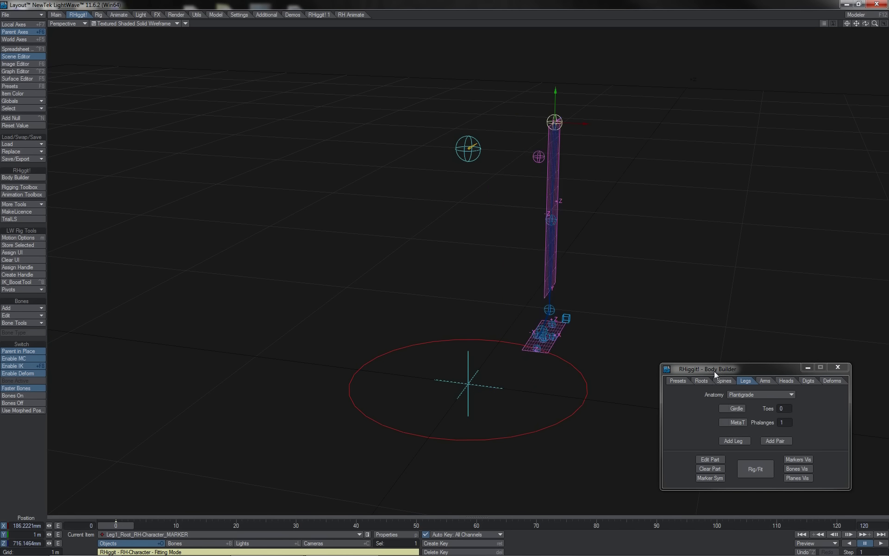
Add a mirrored leg pair parented to MainRoot and reposition the Lft leg root marker.
left_click(776, 441)
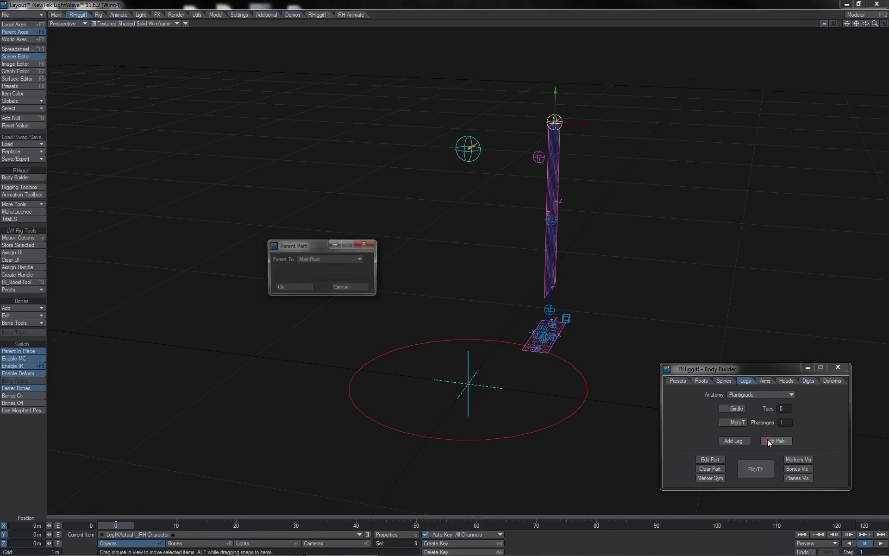
key("Return")
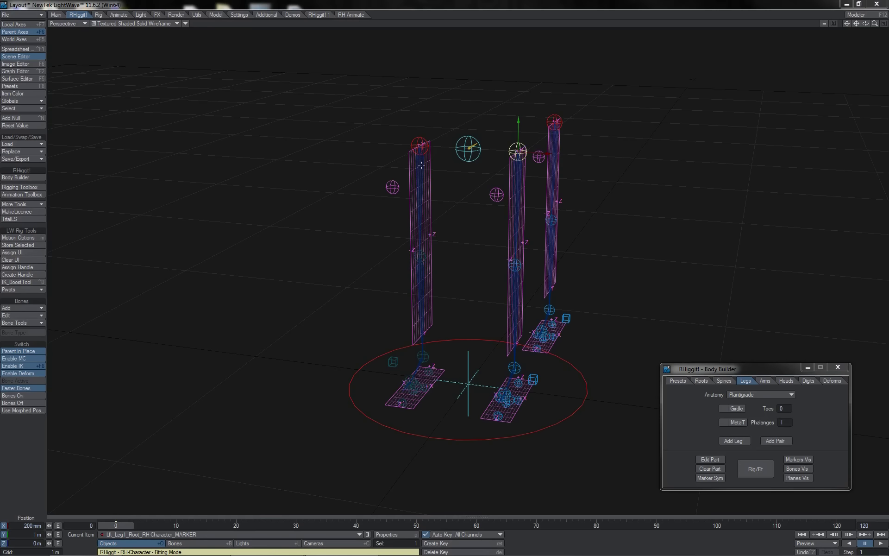
left_click(418, 139)
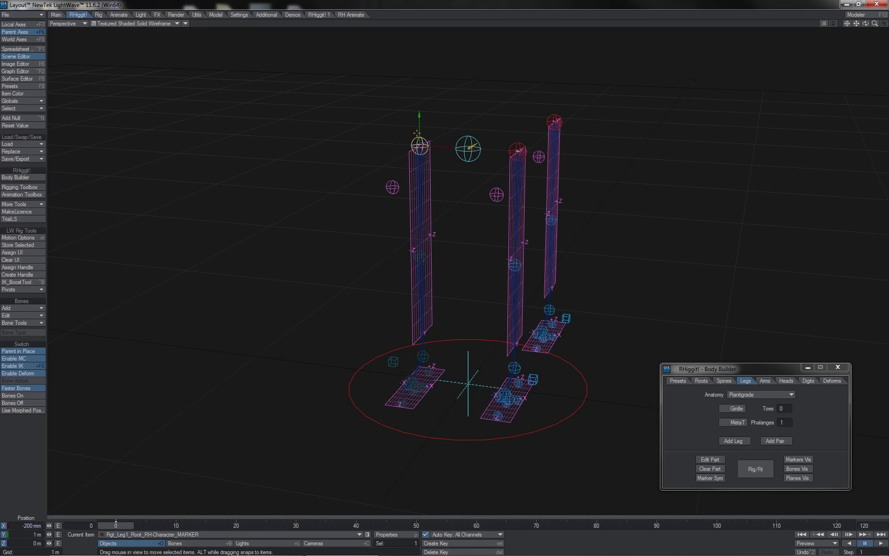
left_click(518, 149)
mouse_move(610, 143)
left_mouse_down()
mouse_move(565, 146)
mouse_move(652, 147)
mouse_move(568, 146)
left_mouse_up()
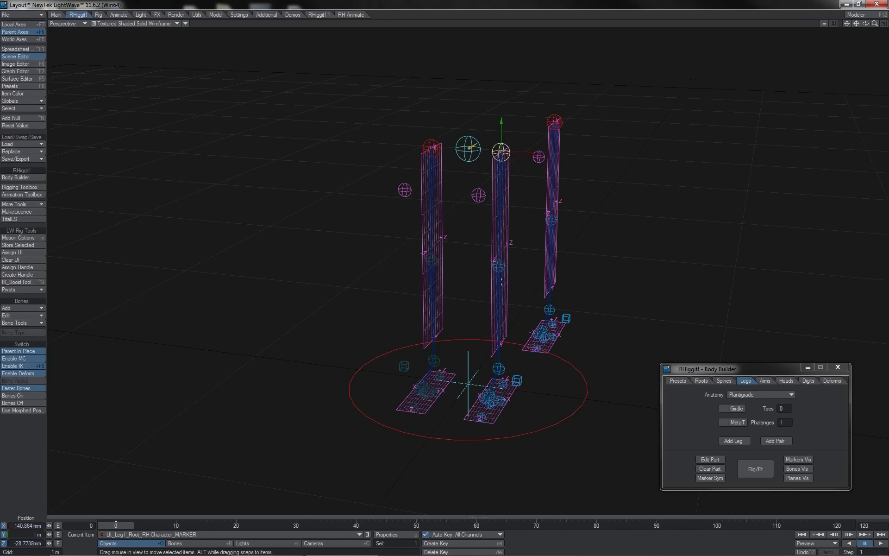
Adjust the Lft knee and ankle markers, shift the pair sideways, and open the Scene Editor.
left_click(498, 266)
mouse_move(499, 266)
left_mouse_down()
mouse_move(480, 285)
mouse_move(487, 277)
left_mouse_up()
left_click_drag(499, 368, 504, 360)
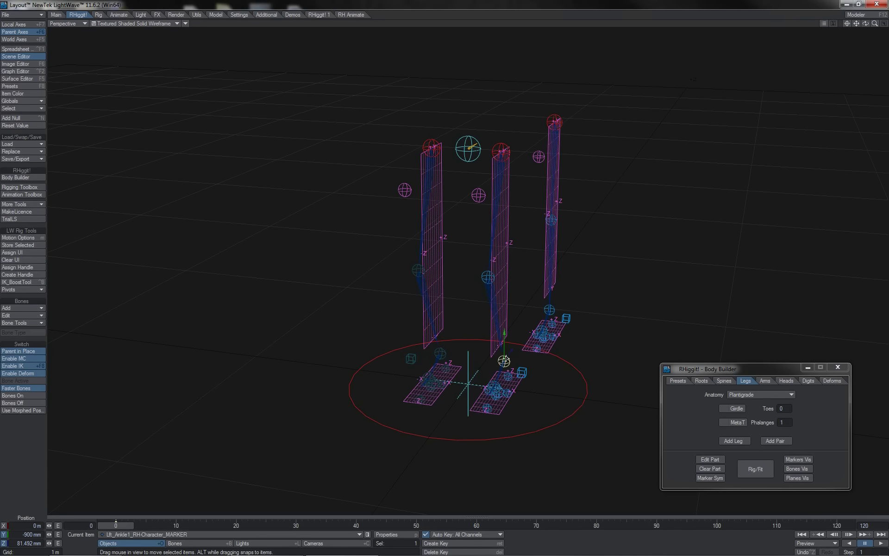
left_click(501, 151)
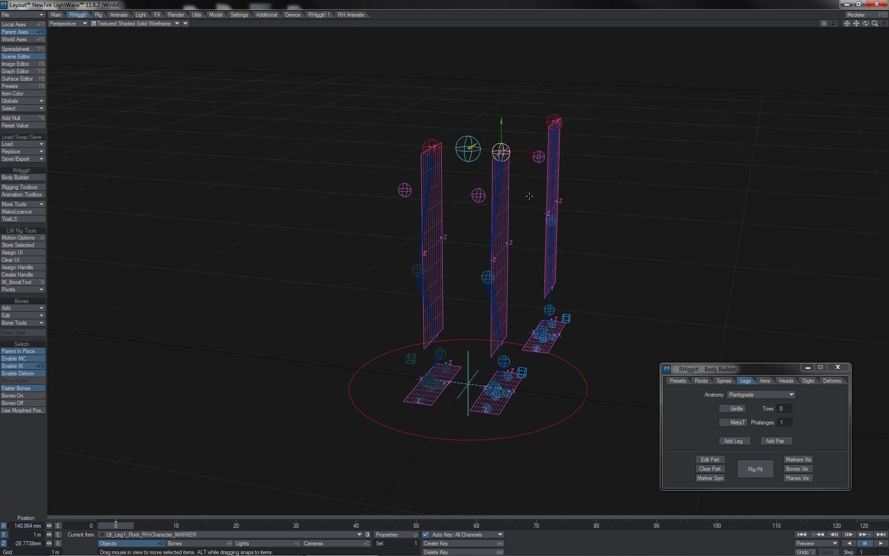
left_click(471, 137)
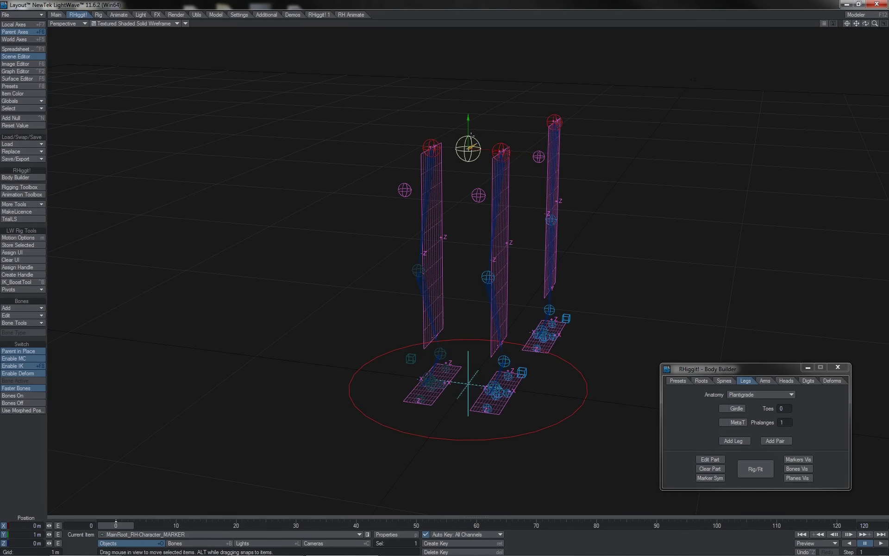
left_click(500, 148)
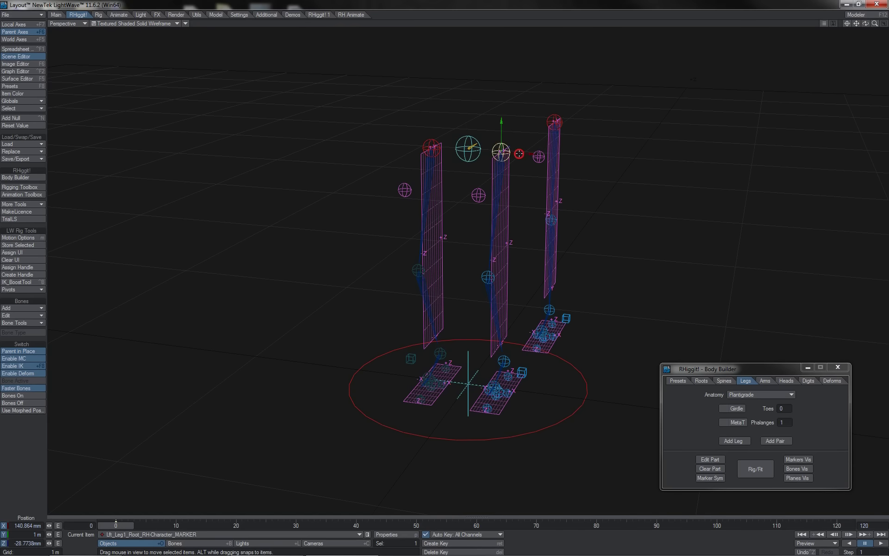
mouse_move(519, 152)
left_mouse_down()
mouse_move(488, 151)
mouse_move(514, 152)
left_mouse_up()
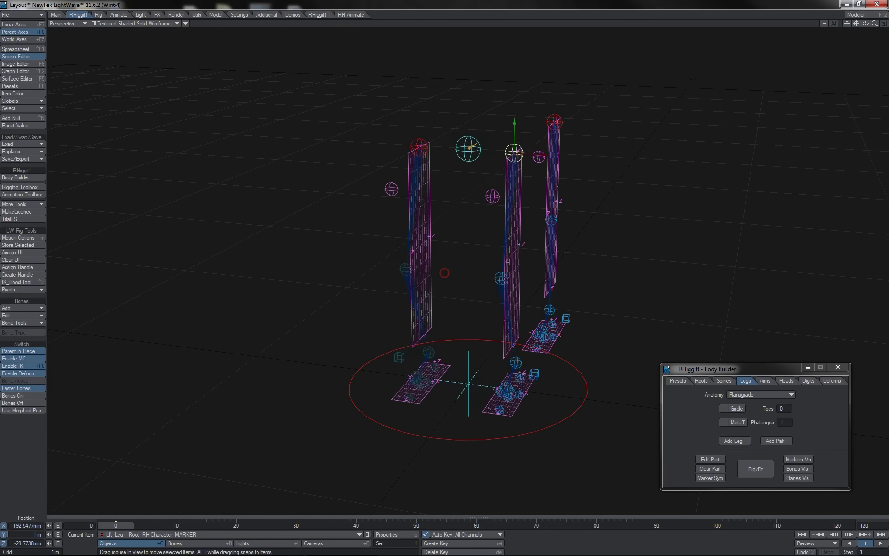
left_click(16, 56)
Collapse the Leg1, Lft_Leg1, Rgt_Leg1 RootItem and IKControls_RH-Character branches.
left_click(158, 196)
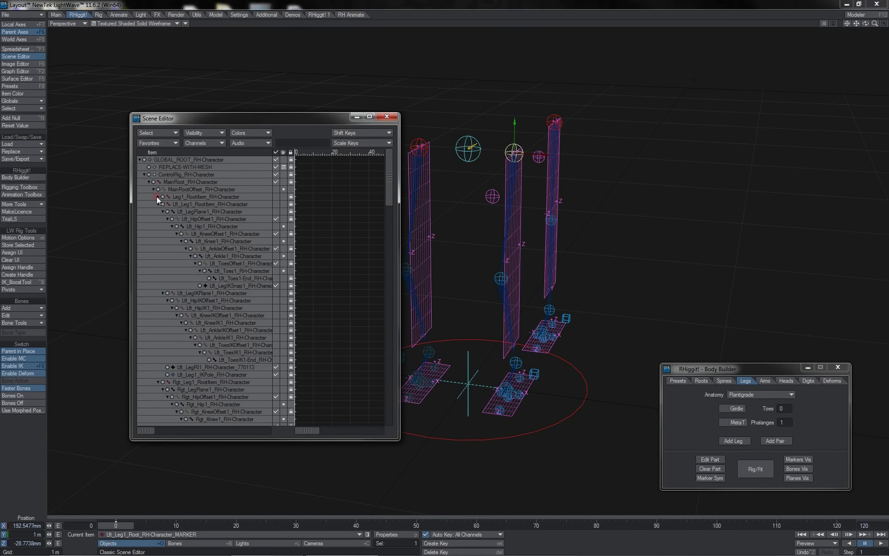
left_click(157, 205)
left_click(158, 211)
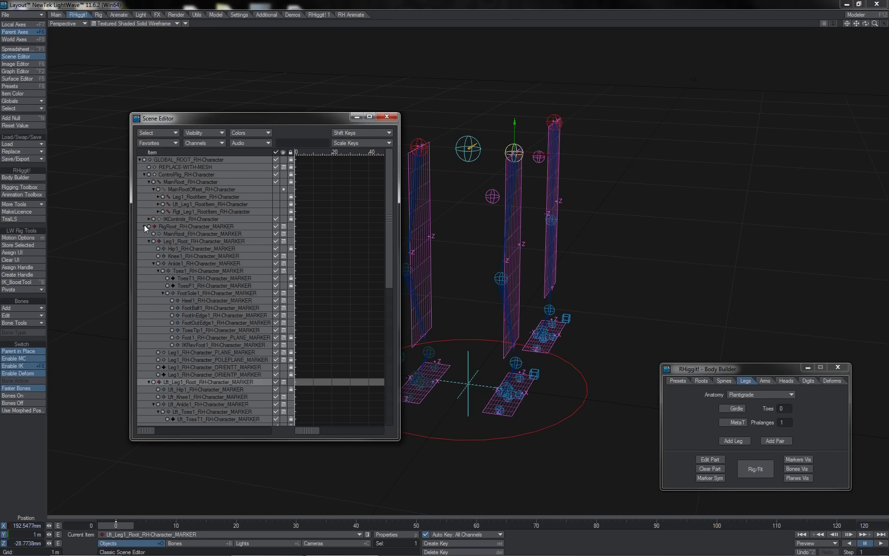
left_click(149, 218)
Select the Leg1, Lft_Leg1 and Rgt_Leg1 RootItems, then MainRootOffset, to check their parenting.
left_click(179, 198)
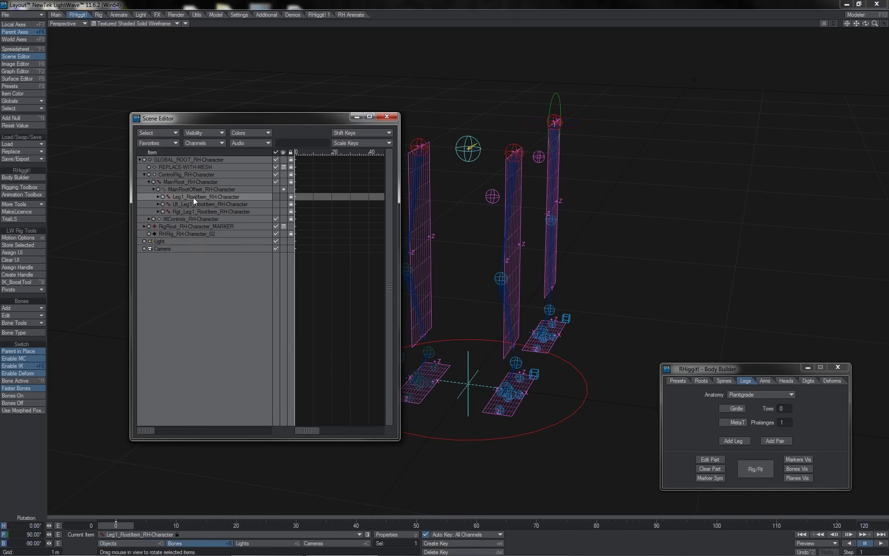
left_click(193, 204)
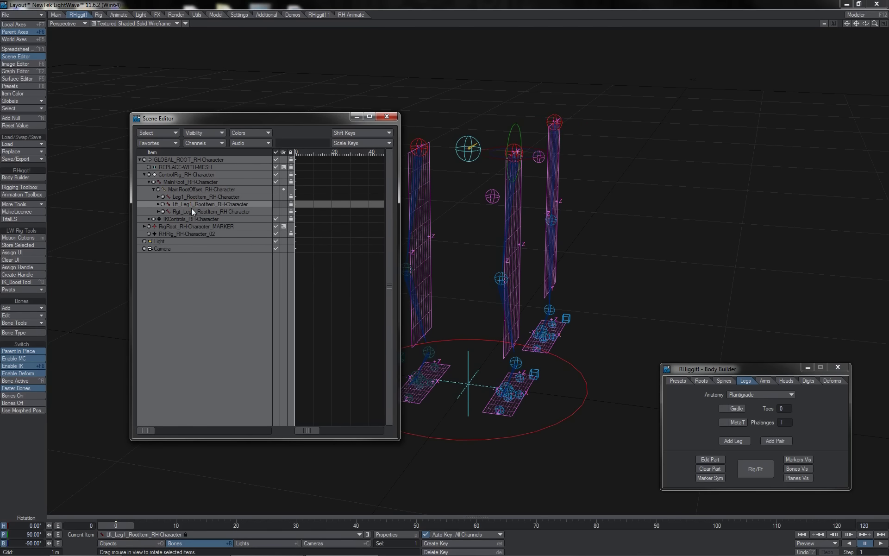
left_click(192, 211)
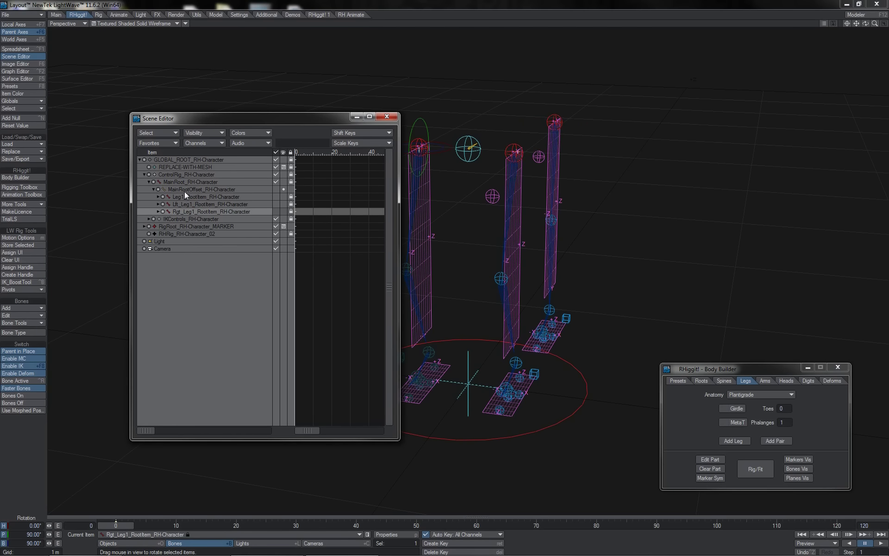
left_click(185, 190)
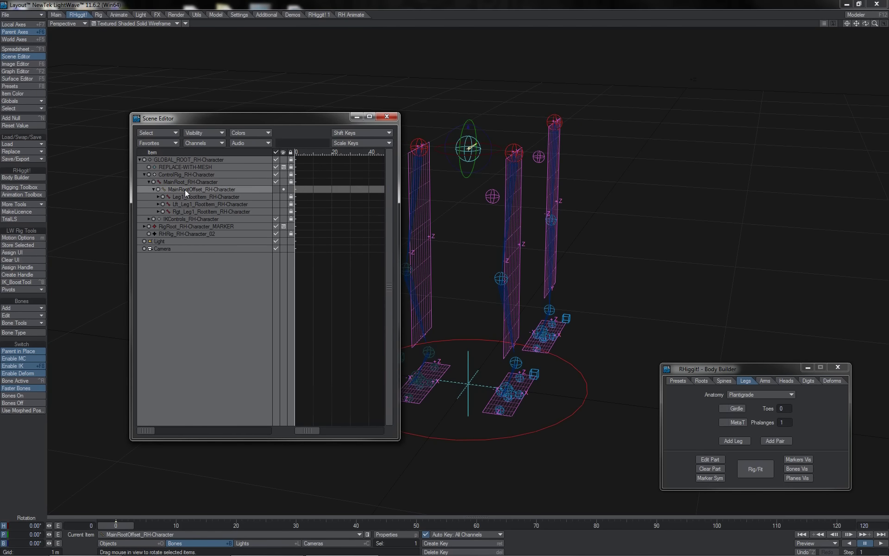
Close the Scene Editor and move the single leg's root marker right to X 523.7 mm.
left_click(385, 117)
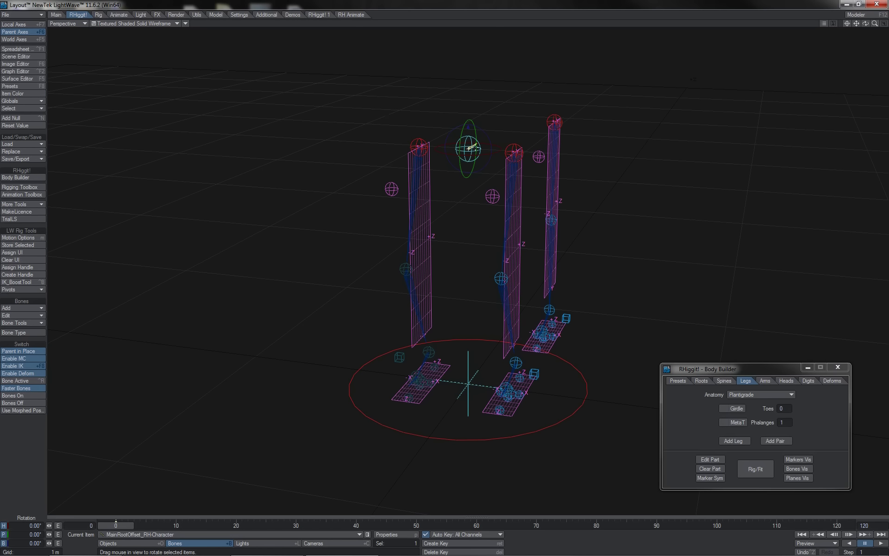
key("shift+o")
key("t")
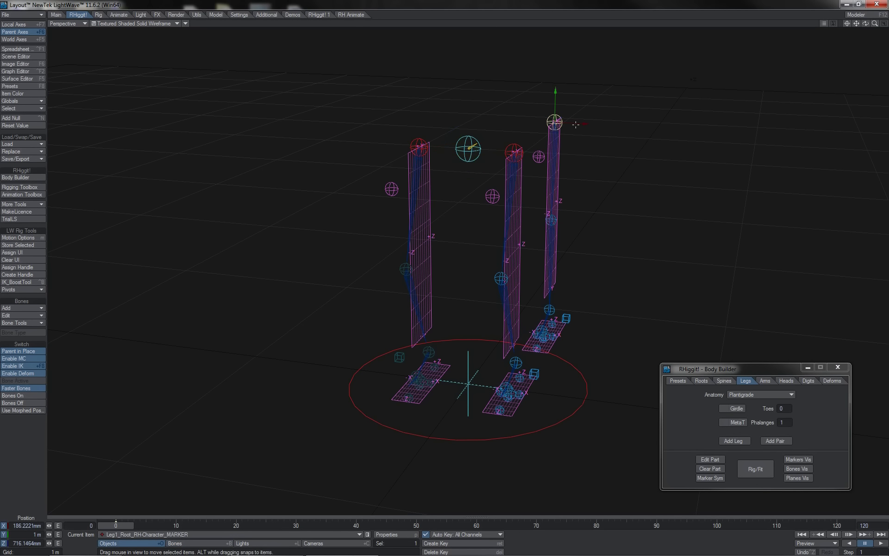
left_click(555, 122)
left_click_drag(555, 121, 630, 125)
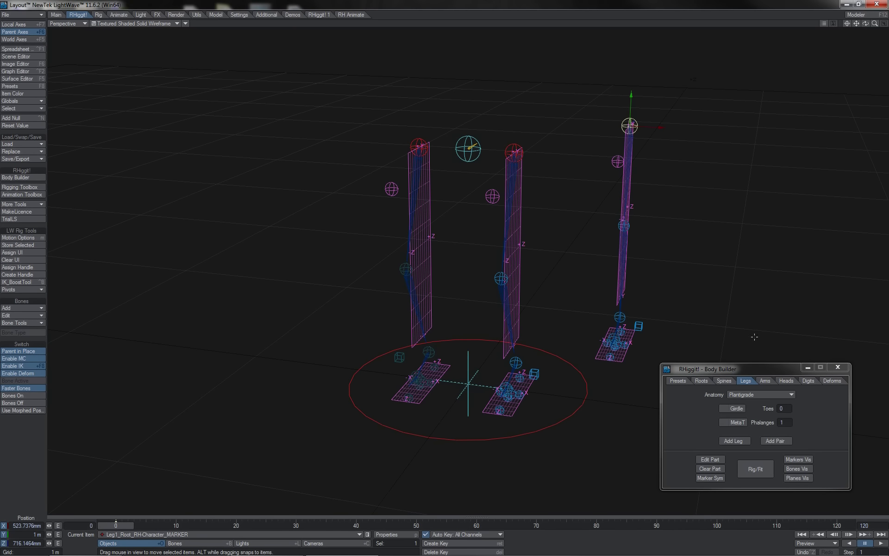
Add a mirrored arm pair on the Arms tab, parented to Knee1.
left_click(765, 380)
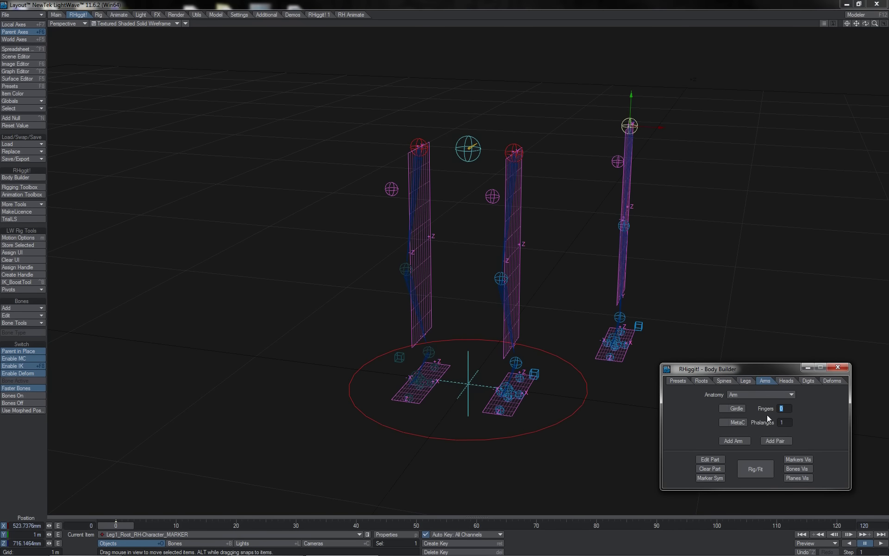
left_click(770, 441)
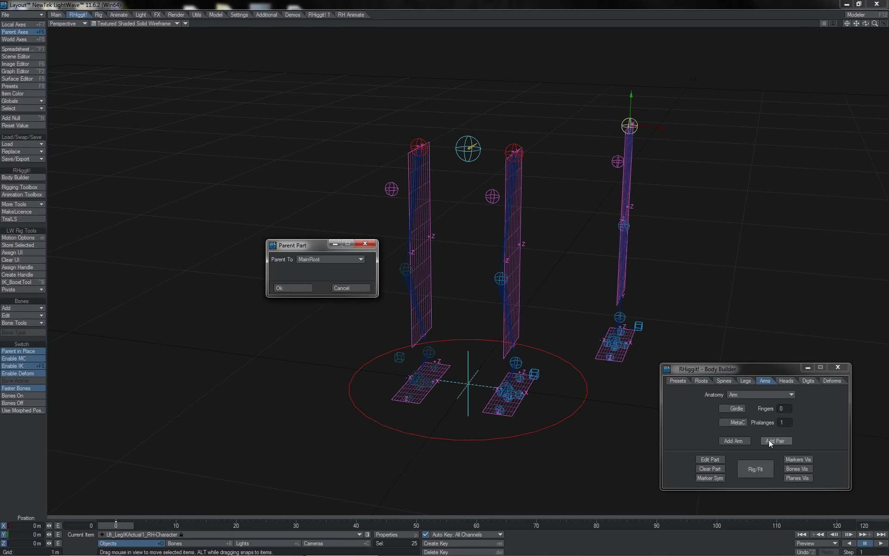
left_click(358, 260)
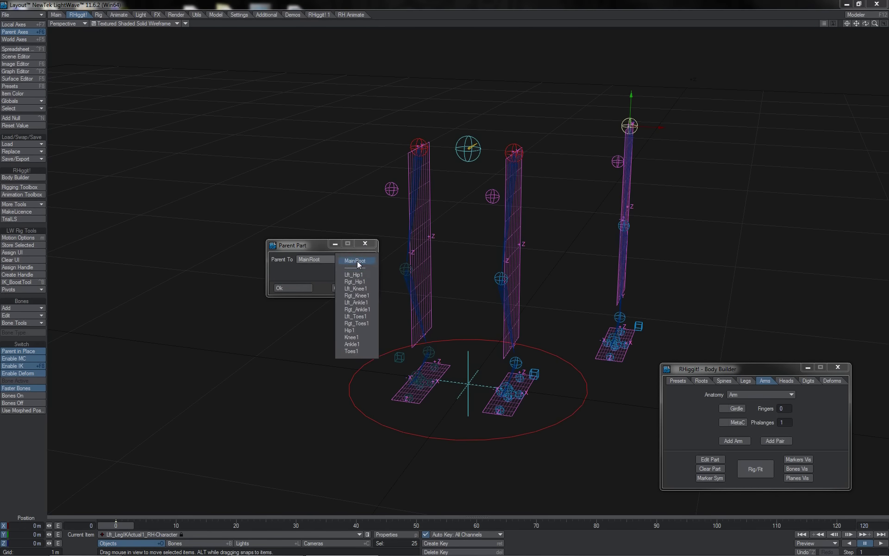
left_click(359, 338)
left_click(299, 290)
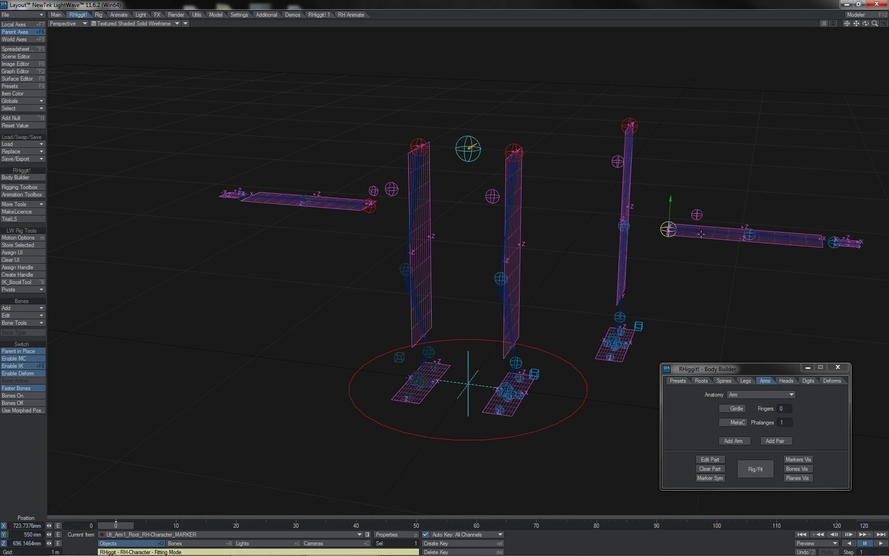
Drag the left arm root in toward the legs to X 674.9 mm, checking in Back view.
left_click_drag(701, 234, 609, 228)
key("1")
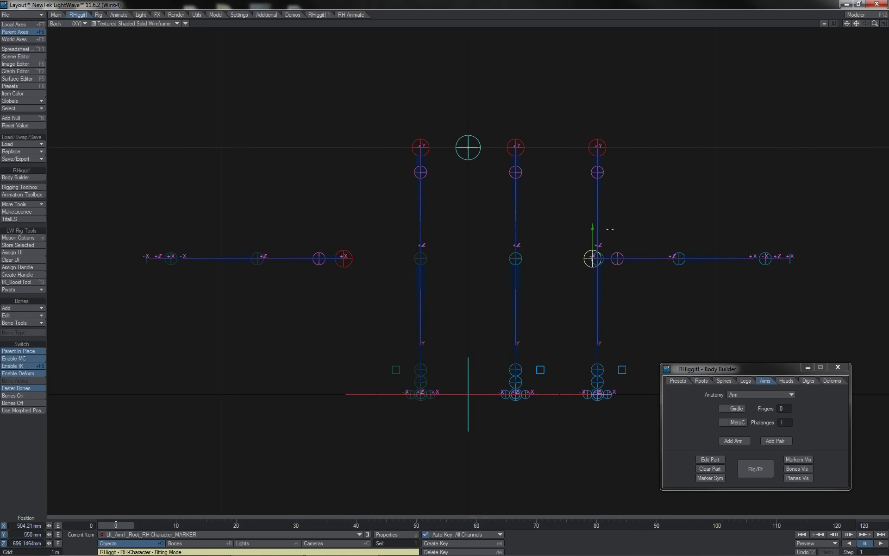
mouse_move(619, 255)
left_mouse_down()
mouse_move(482, 258)
mouse_move(618, 255)
left_mouse_up()
key("4")
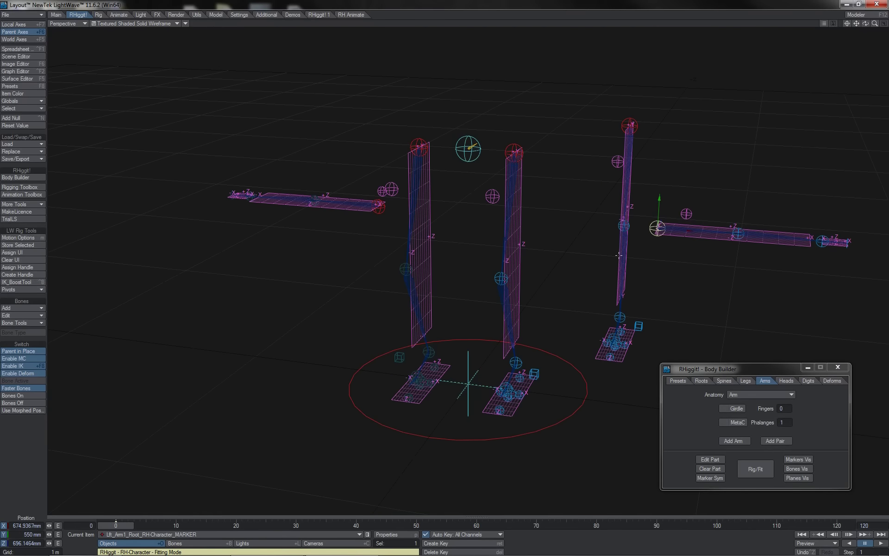
left_click(756, 473)
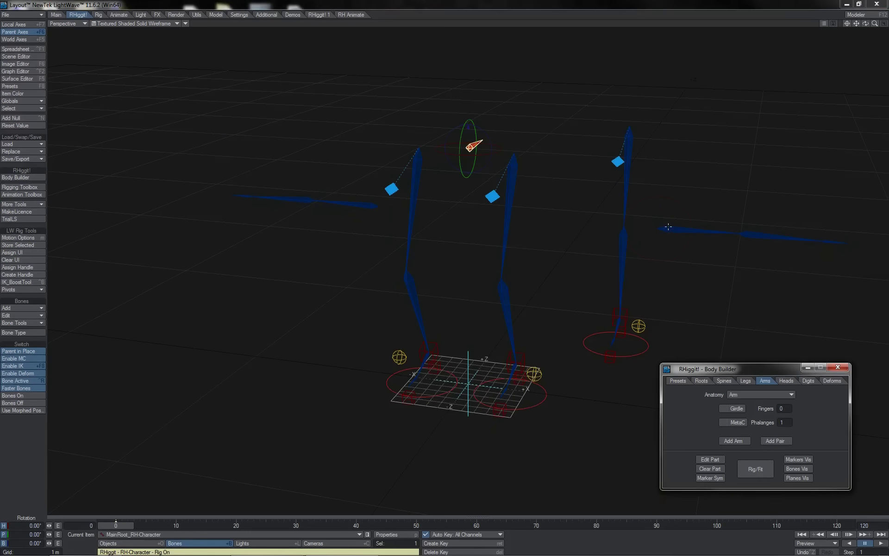
left_click(366, 204)
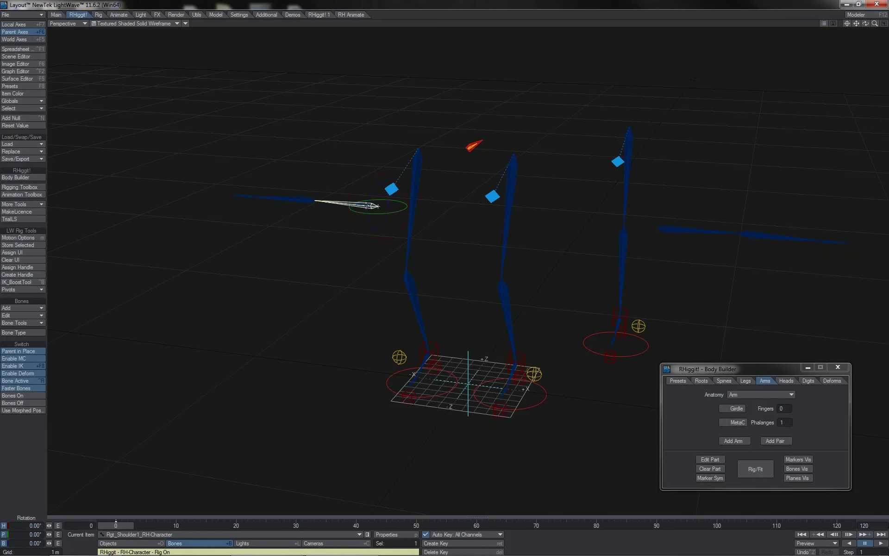
left_click(646, 342)
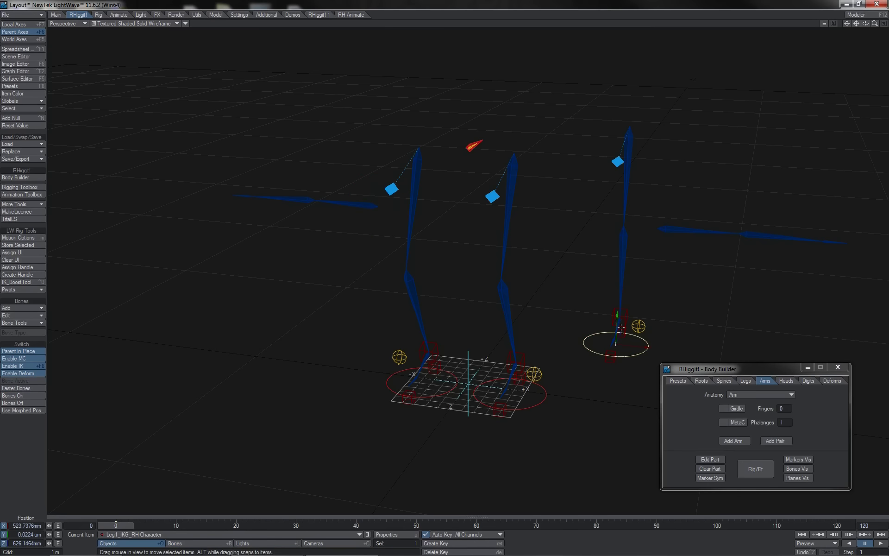
mouse_move(646, 342)
left_mouse_down()
mouse_move(652, 217)
mouse_move(646, 366)
mouse_move(650, 241)
left_mouse_up()
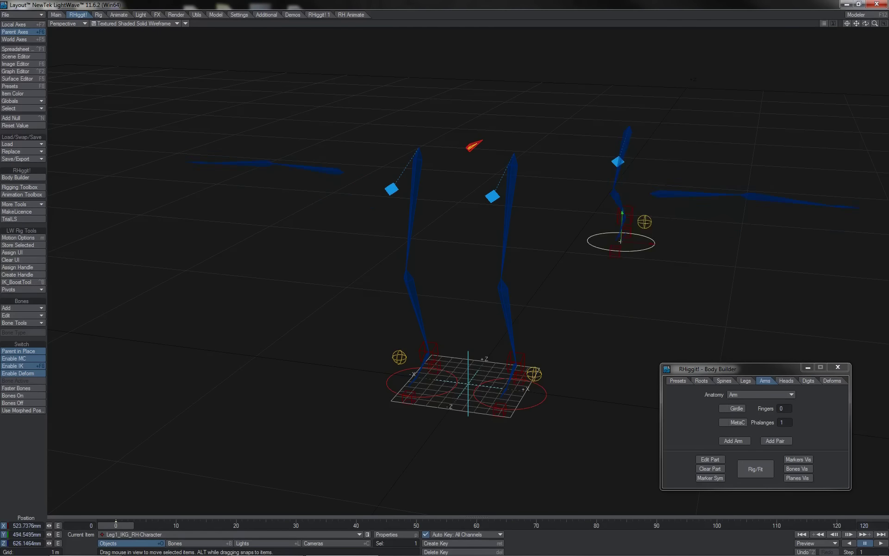
key("f")
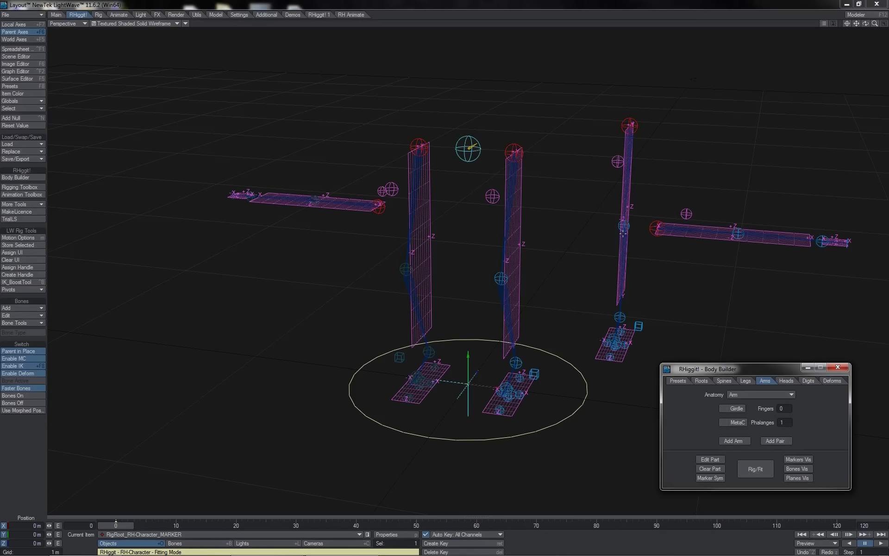
In the Rigging Toolbox, store both arm roots and parent them to the separate leg's Leg1_Root.
left_click(656, 229)
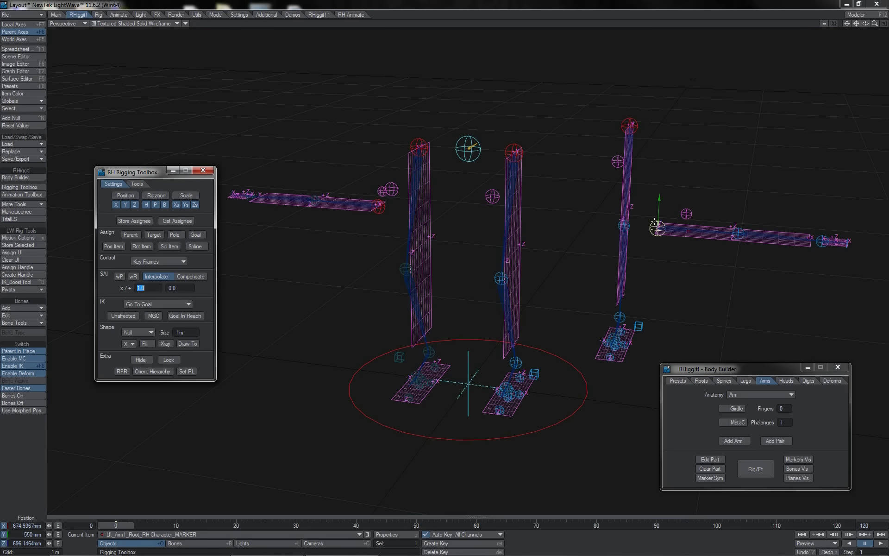
left_click(386, 208, "shift")
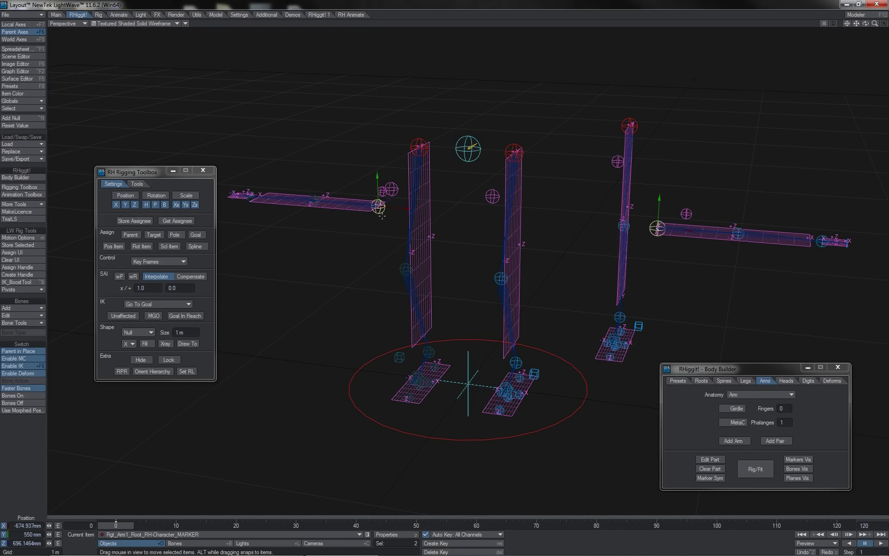
left_click(137, 221)
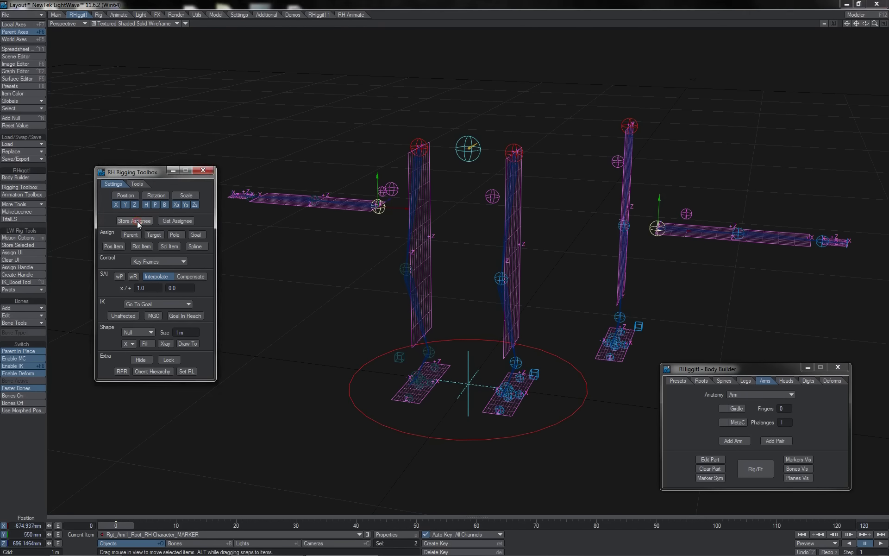
left_click(624, 225)
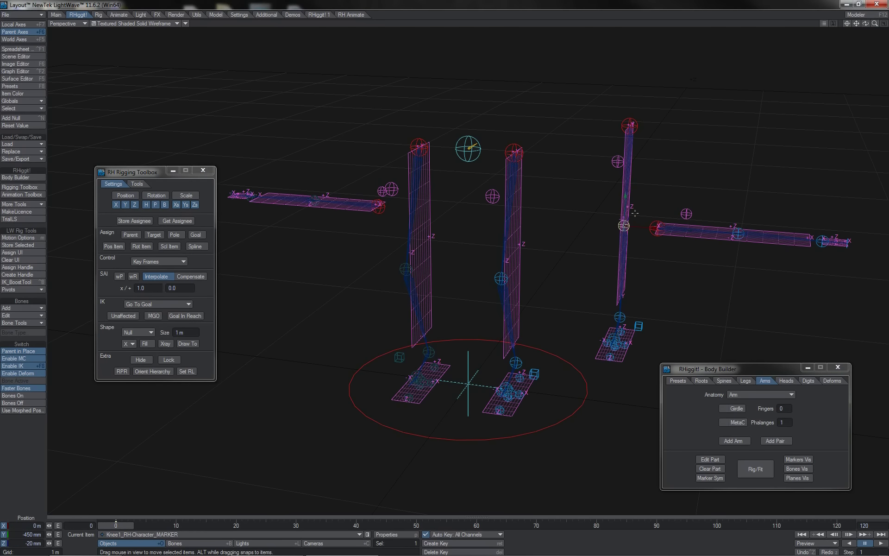
left_click(630, 122)
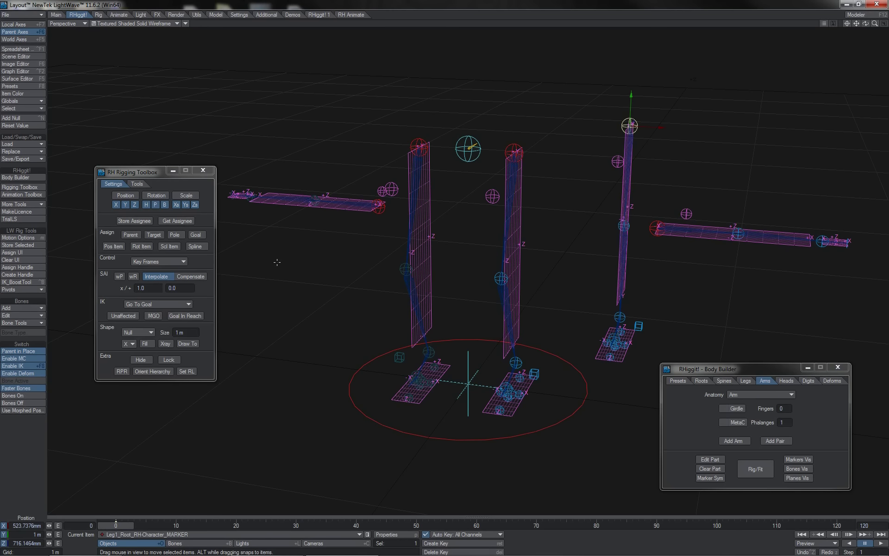
left_click(133, 235)
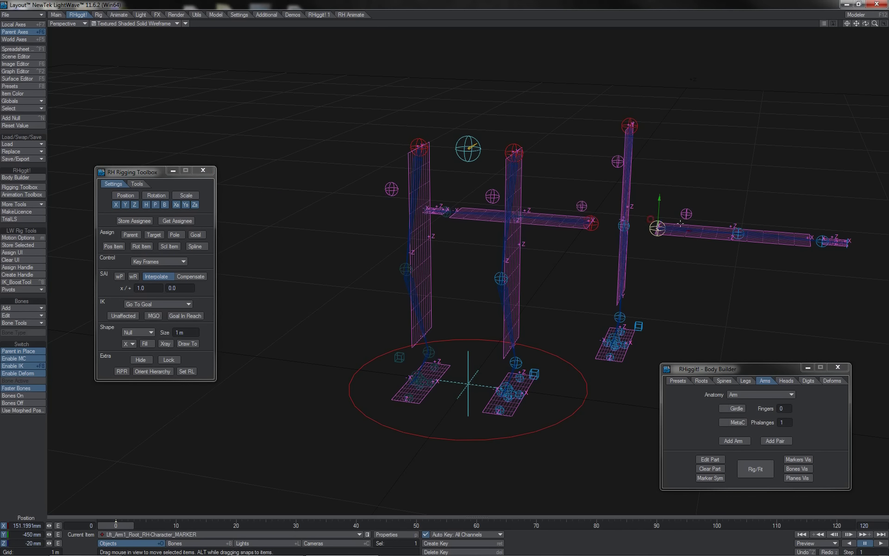
Move the arm chain toward the leg and rotate the leg root to tilt its arms.
mouse_move(651, 218)
left_mouse_down()
mouse_move(624, 216)
mouse_move(638, 227)
left_mouse_up()
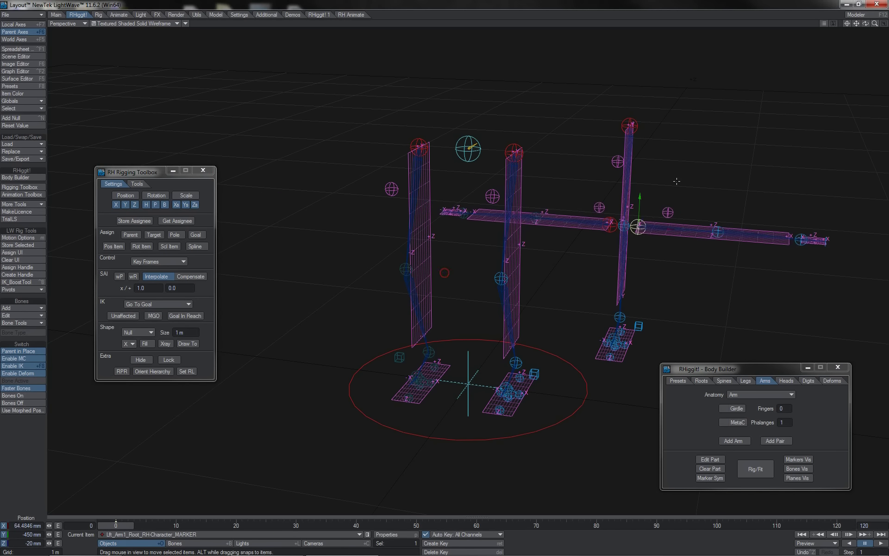
left_click(630, 125)
key("y")
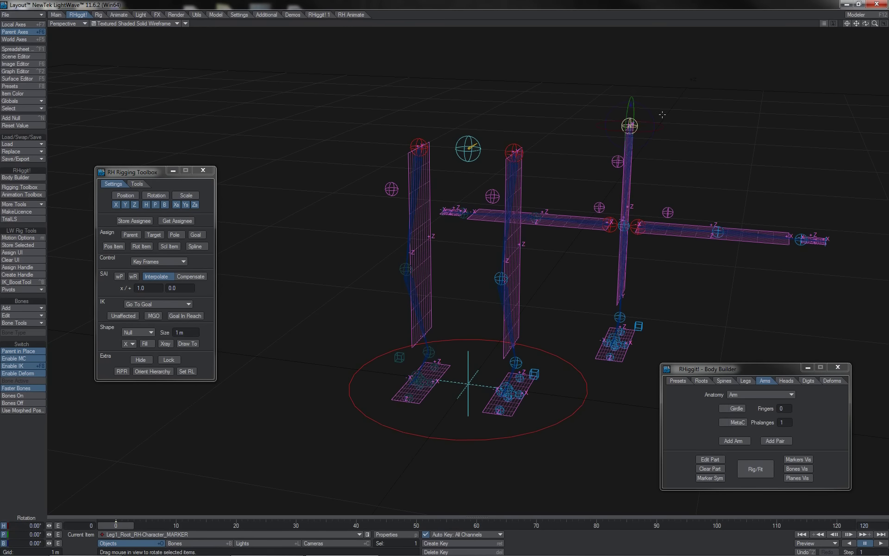
left_click_drag(648, 132, 680, 108)
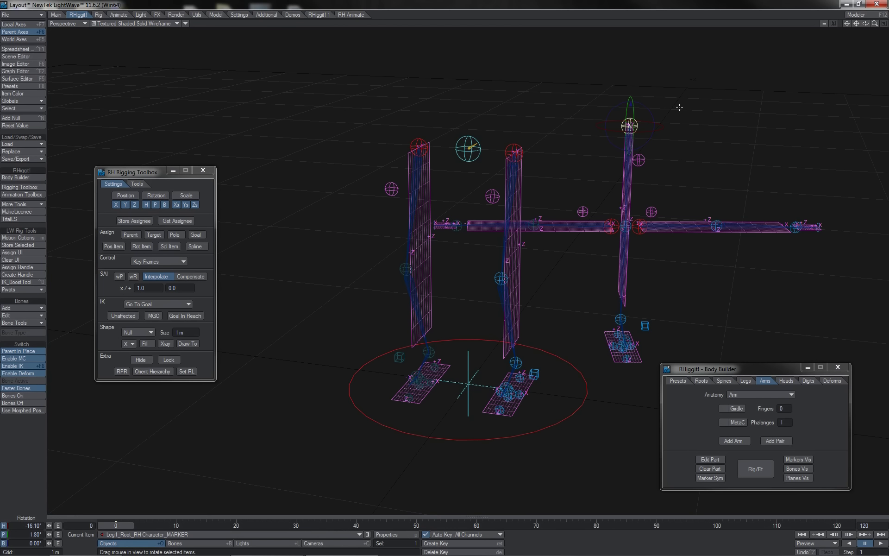
key("t")
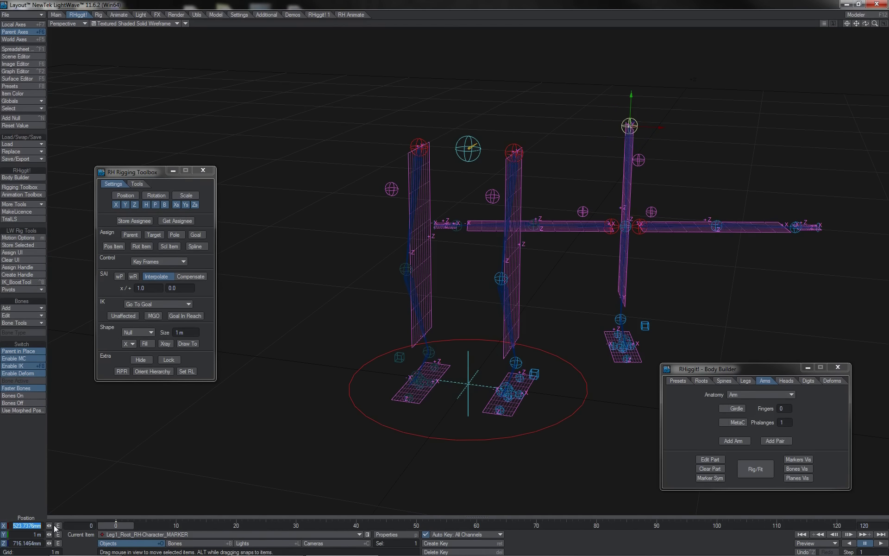
Reposition the arm root up and sideways in the Back view.
key("y")
key("1")
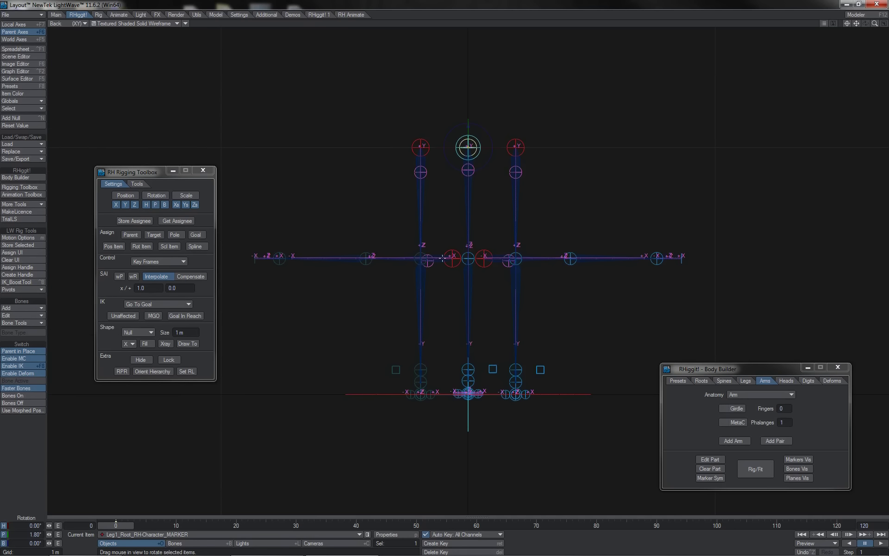
left_click(482, 250)
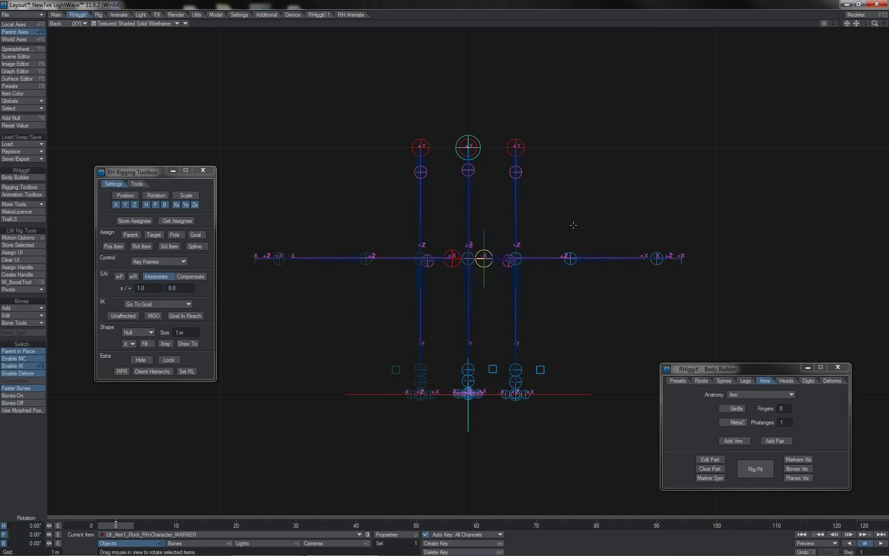
key("t")
left_click_drag(573, 225, 593, 219)
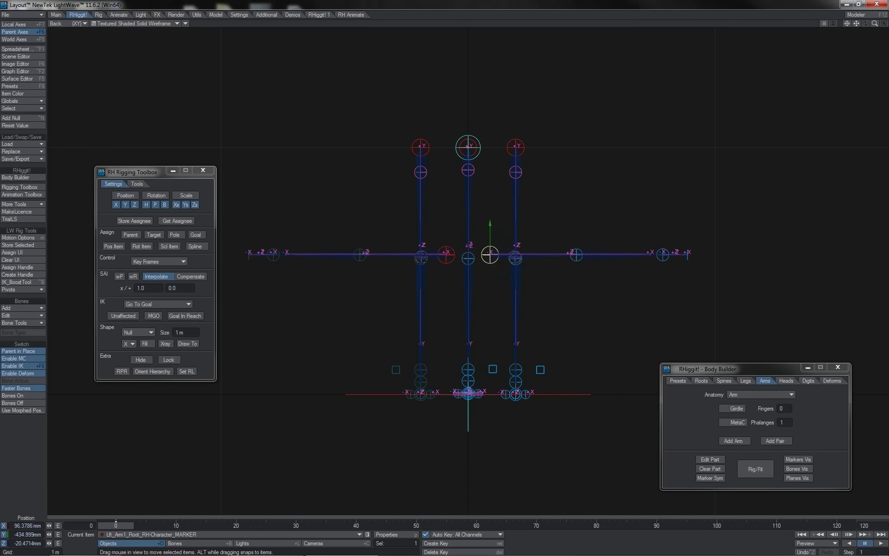
mouse_move(490, 254)
left_mouse_down()
mouse_move(476, 253)
mouse_move(512, 252)
mouse_move(494, 252)
left_mouse_up()
key("4")
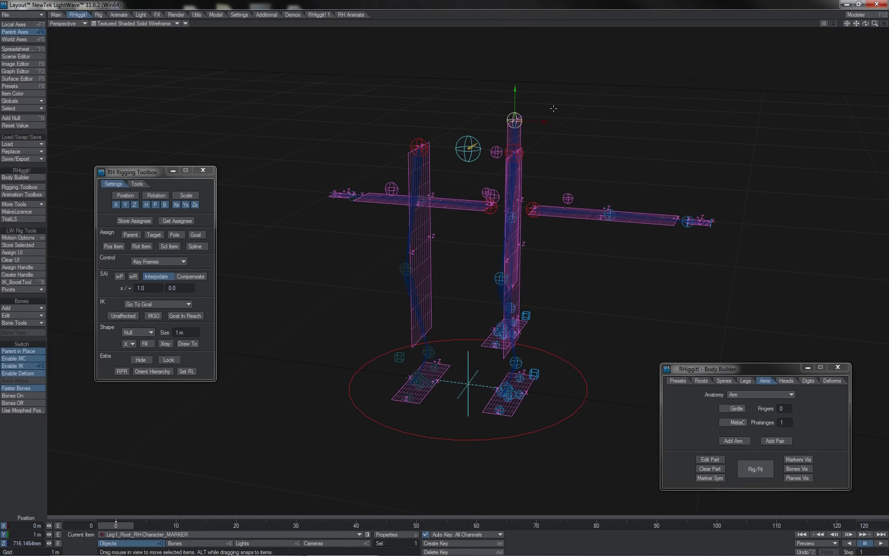
Move the leg root with its arms right and forward, then rebuild the rig and test the IK.
left_click_drag(553, 109, 624, 247)
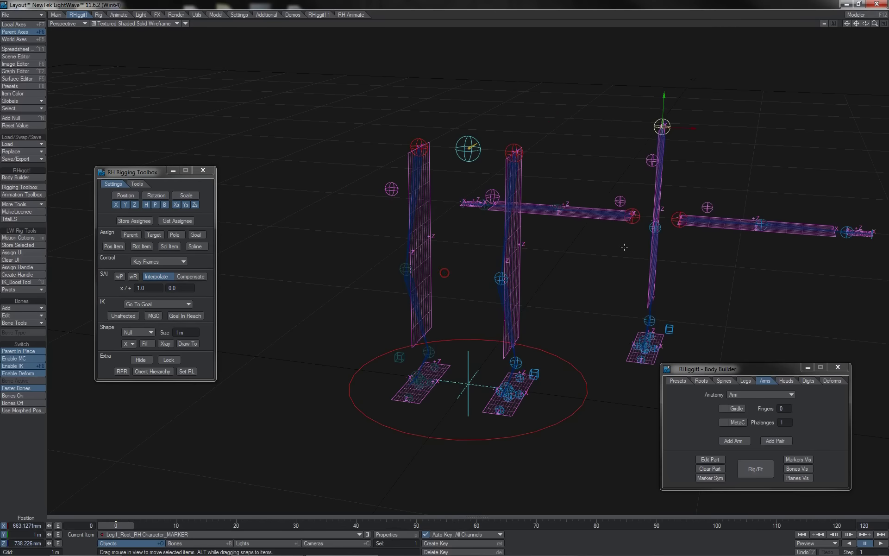
left_click(755, 475)
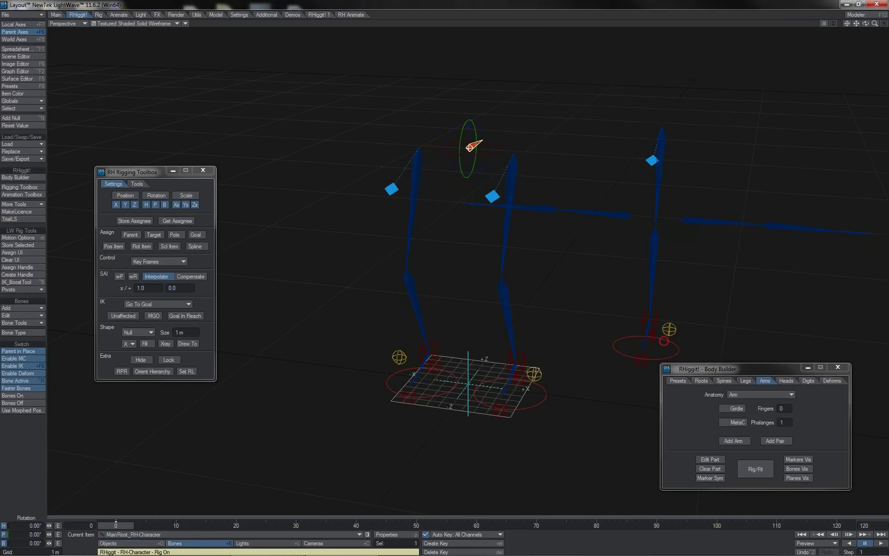
mouse_move(647, 334)
right_mouse_down()
mouse_move(649, 220)
mouse_move(647, 359)
mouse_move(647, 212)
mouse_move(646, 335)
right_mouse_up()
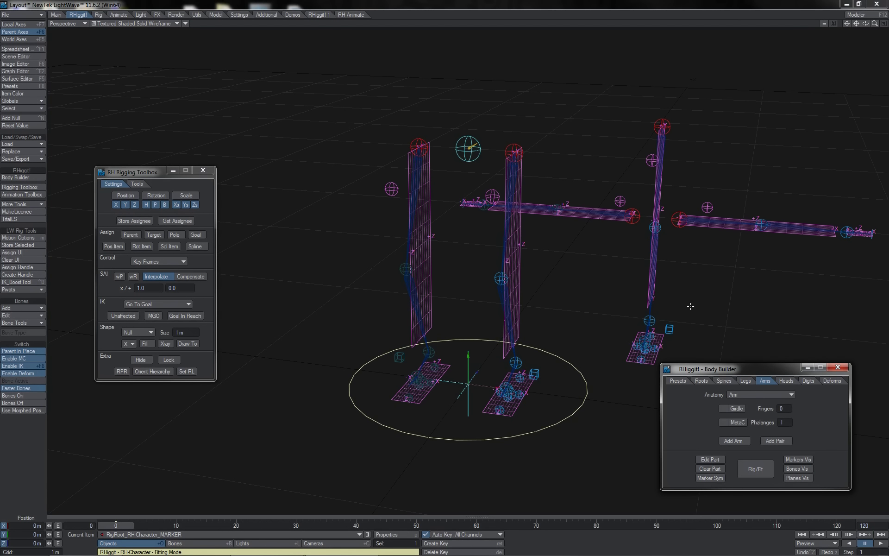
Add a second mirrored arm pair parented to Lft_Knee1.
left_click(773, 441)
left_click(323, 258)
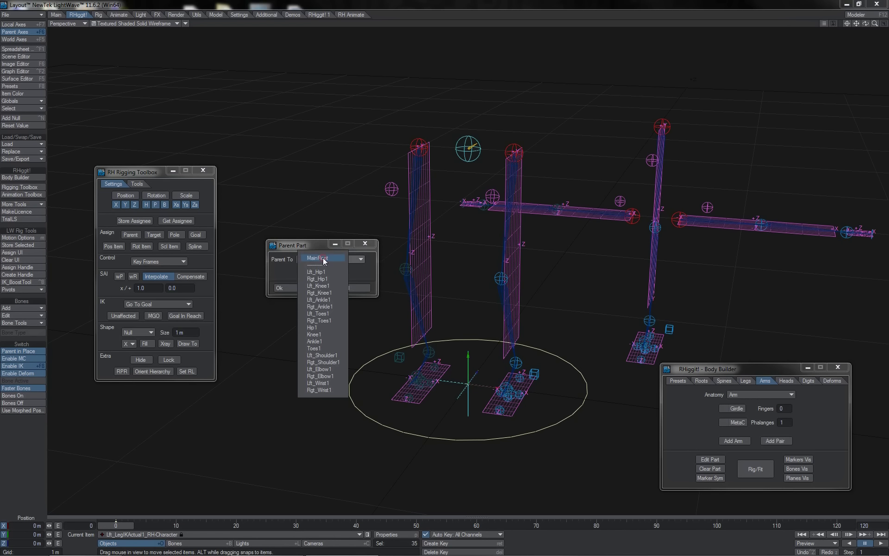
left_click(331, 287)
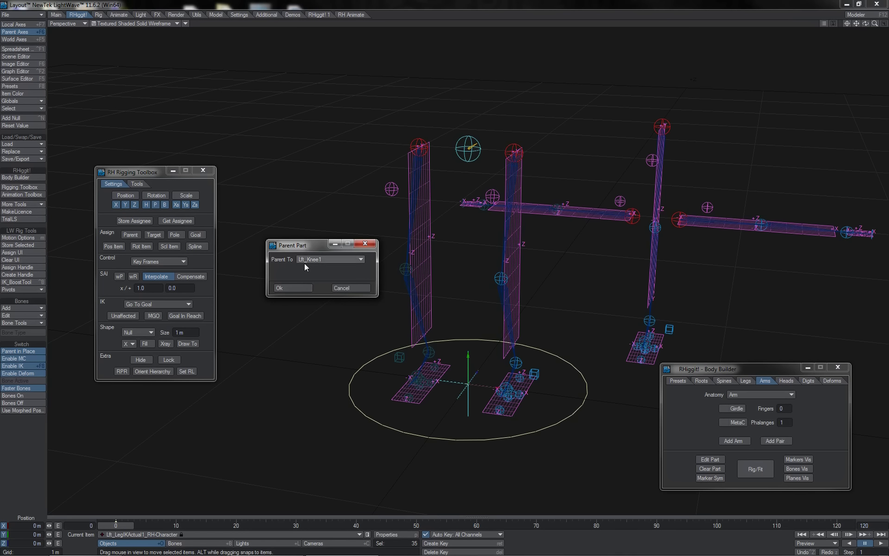
left_click(296, 287)
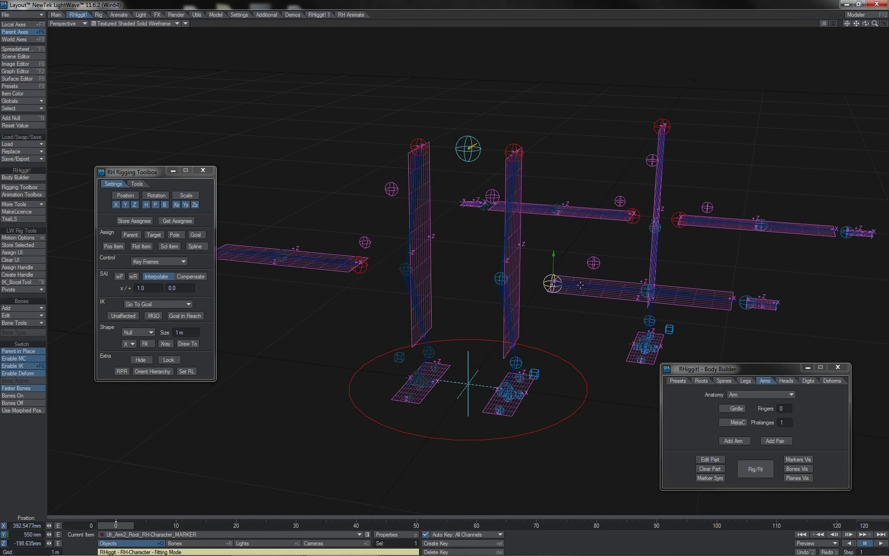
Nudge the new arm root left, build the bone rig with Ctrl+R, and test both feet's IK goals.
left_click_drag(580, 286, 562, 284)
key("ctrl+r")
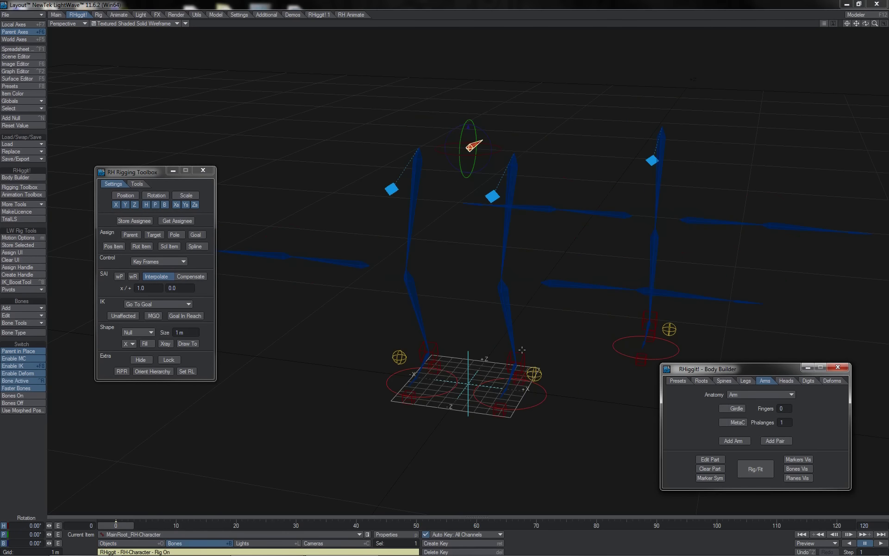
left_click(547, 397)
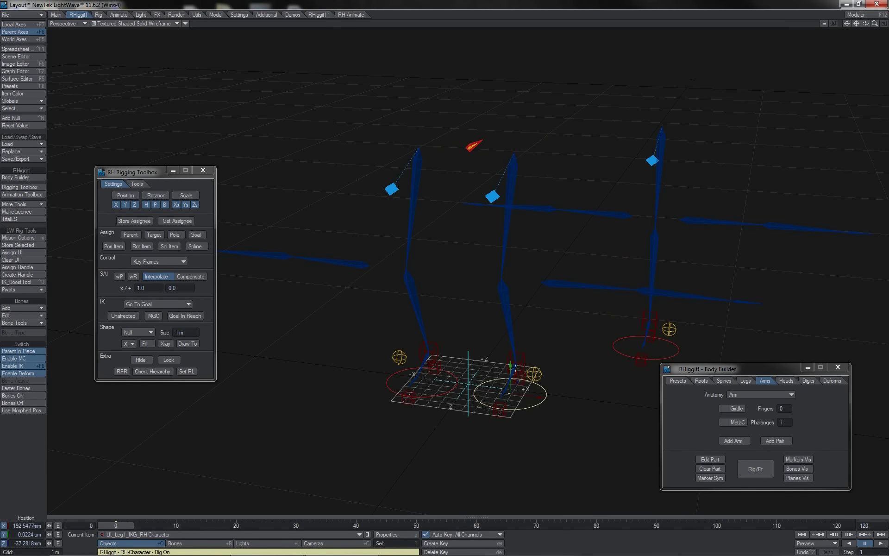
left_click_drag(513, 369, 511, 280)
key("ctrl+z")
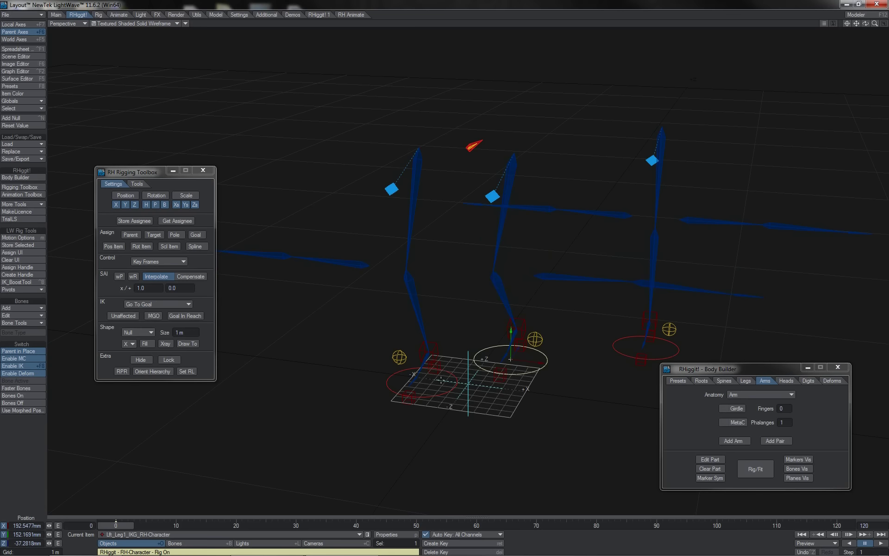
left_click(447, 372)
mouse_move(422, 364)
left_mouse_down()
mouse_move(421, 238)
mouse_move(420, 384)
mouse_move(421, 342)
mouse_move(420, 354)
left_mouse_up()
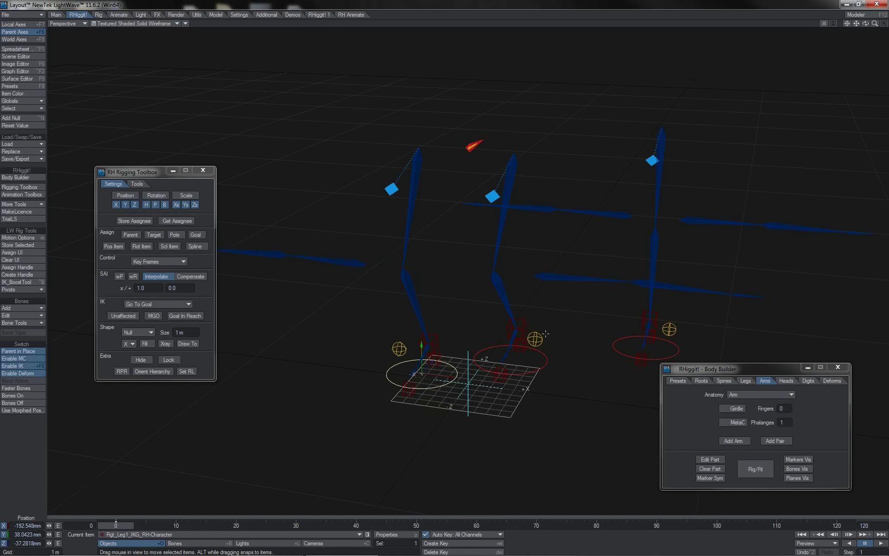
Select hip and shoulder bones on each figure, then move the middle leg's IK goal down and up.
left_click(663, 177)
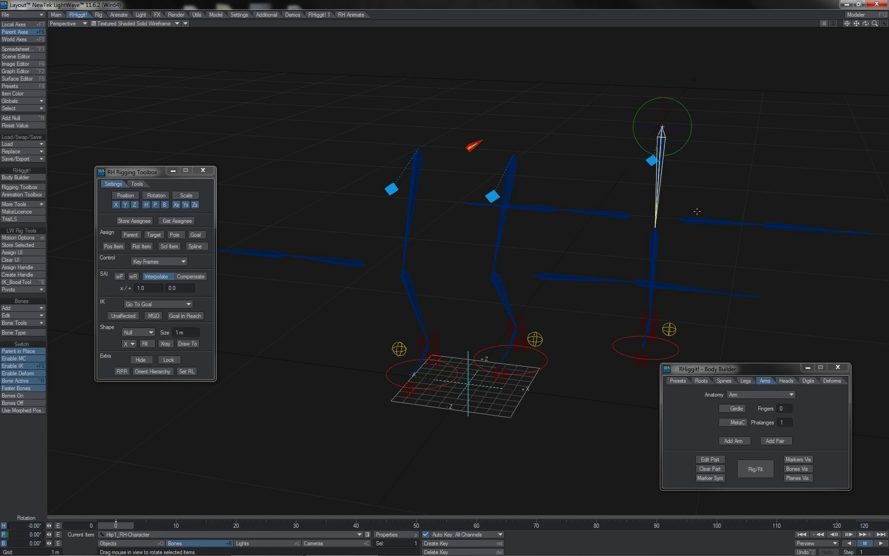
left_click(701, 222)
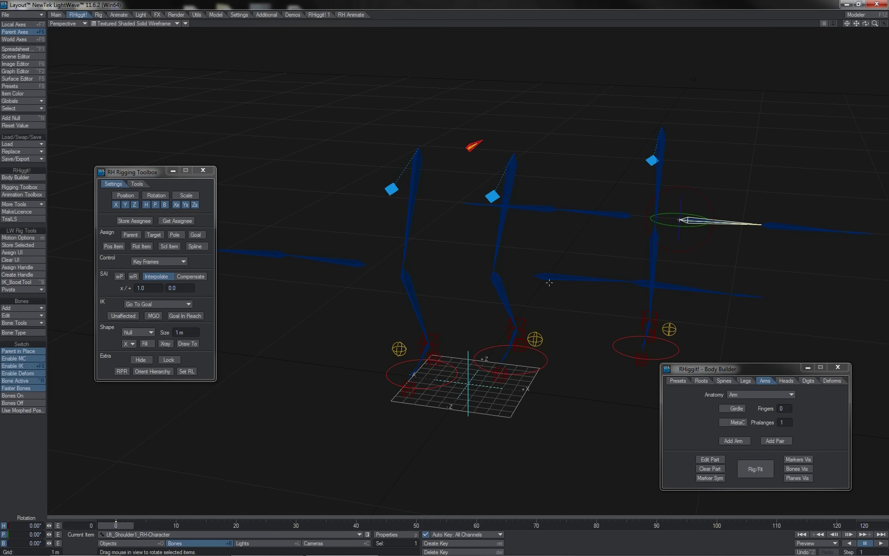
left_click(495, 246)
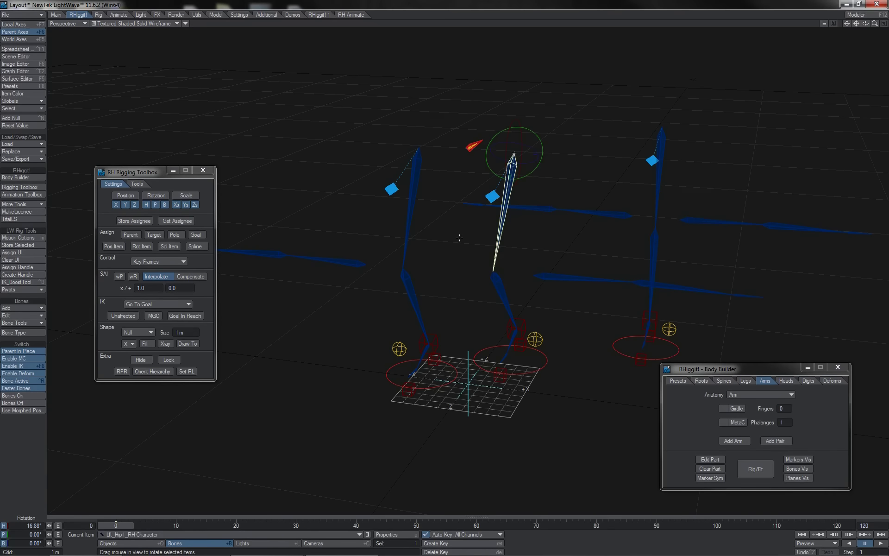
left_click(402, 231)
left_click(575, 274)
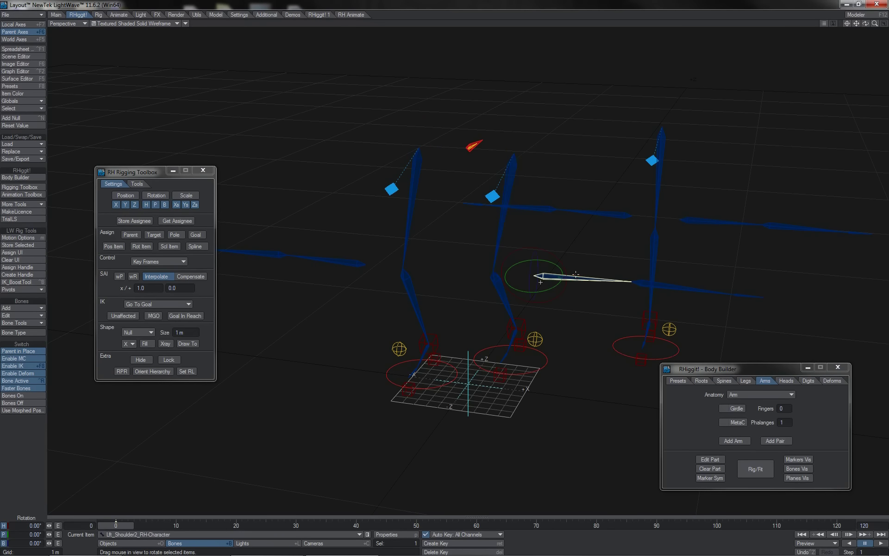
left_click(366, 264)
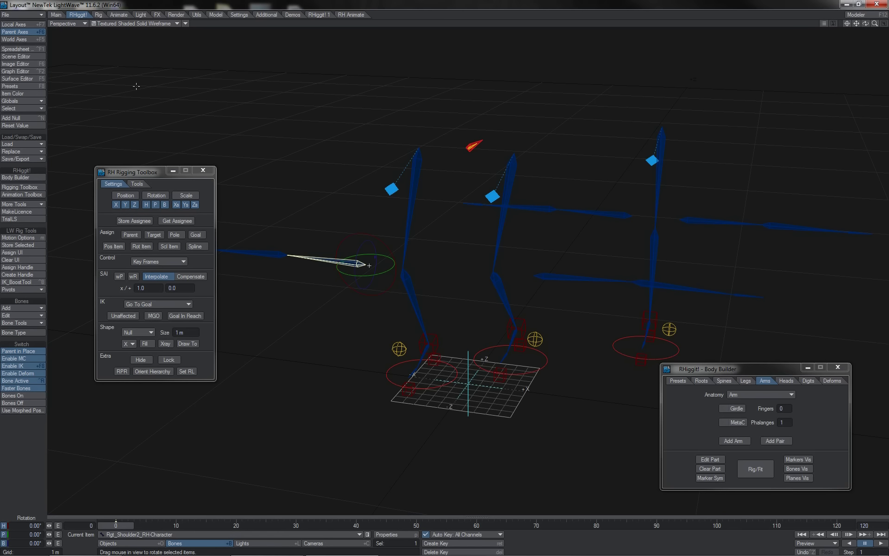
left_click(522, 274)
key("t")
mouse_move(509, 359)
left_mouse_down()
mouse_move(511, 416)
mouse_move(511, 340)
mouse_move(509, 414)
mouse_move(511, 362)
left_mouse_up()
In the Scene Editor, expand Lft_Leg1_RootItem and select Lft_Arm2_RootItem, Lft_Knee1 and Rgt_Arm2_RootItem.
left_click(32, 56)
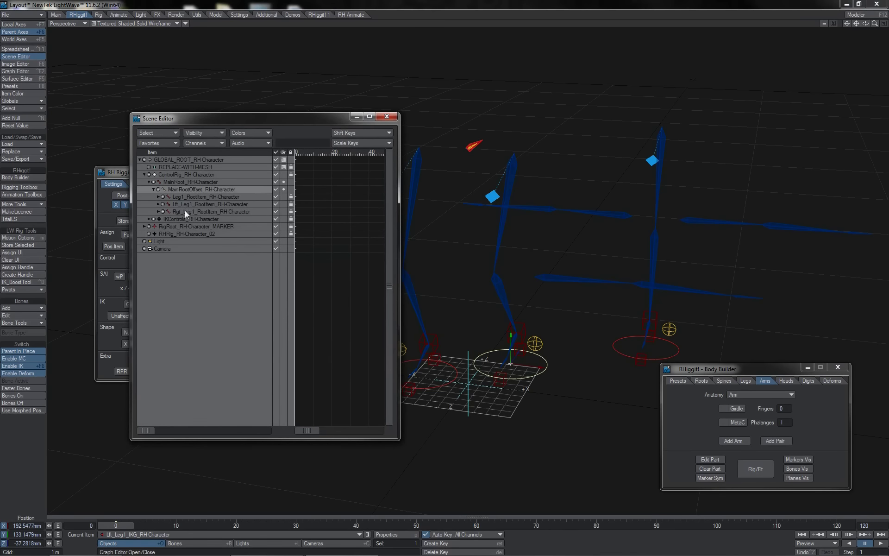
left_click(157, 205)
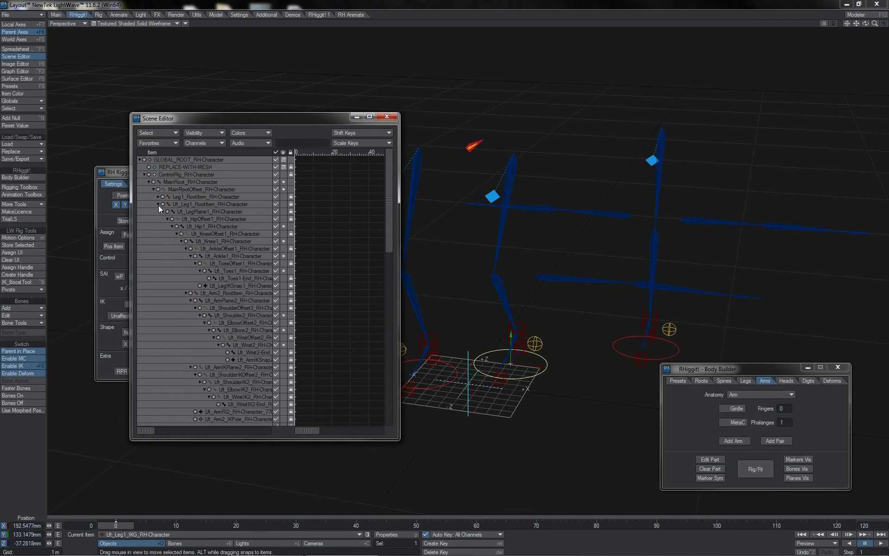
left_click(212, 293)
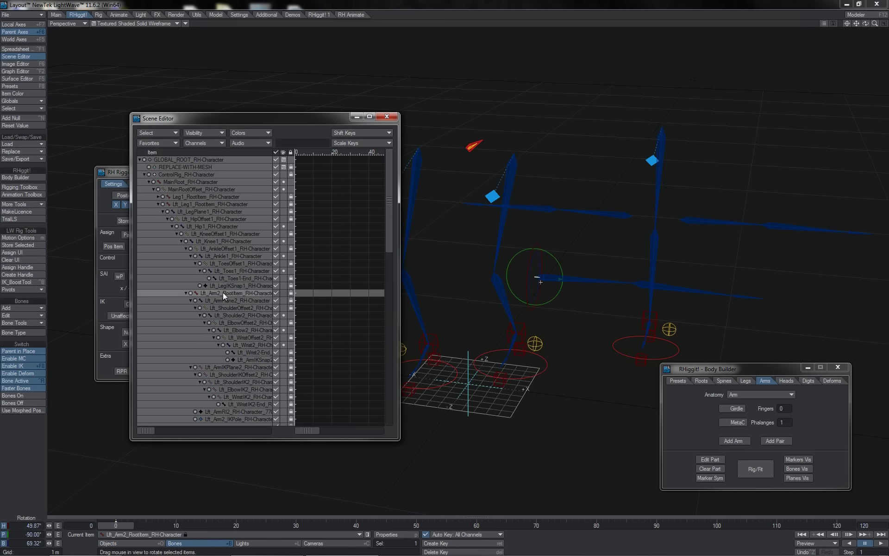
left_click(229, 241)
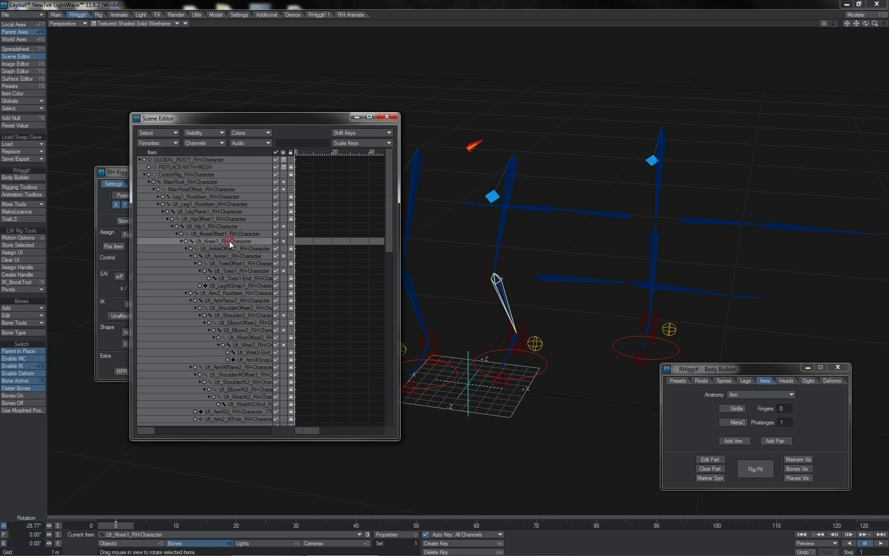
scroll(371, 371, "down", 10)
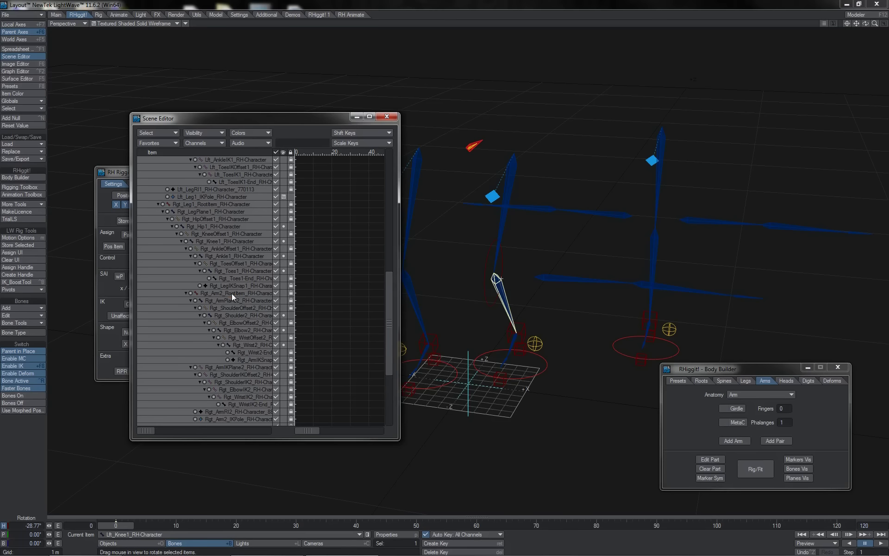
left_click(232, 293)
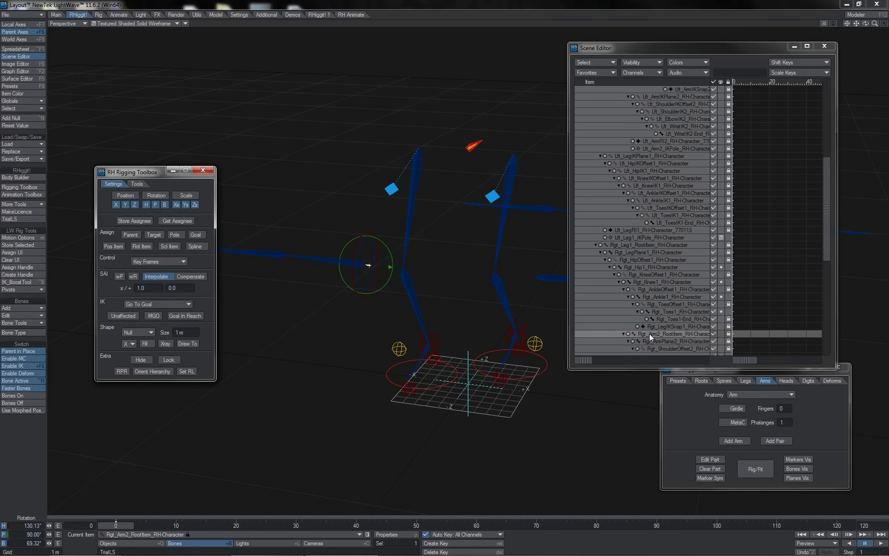
Select the knee bone and drag the foot IK goal down and back up.
left_click(501, 280)
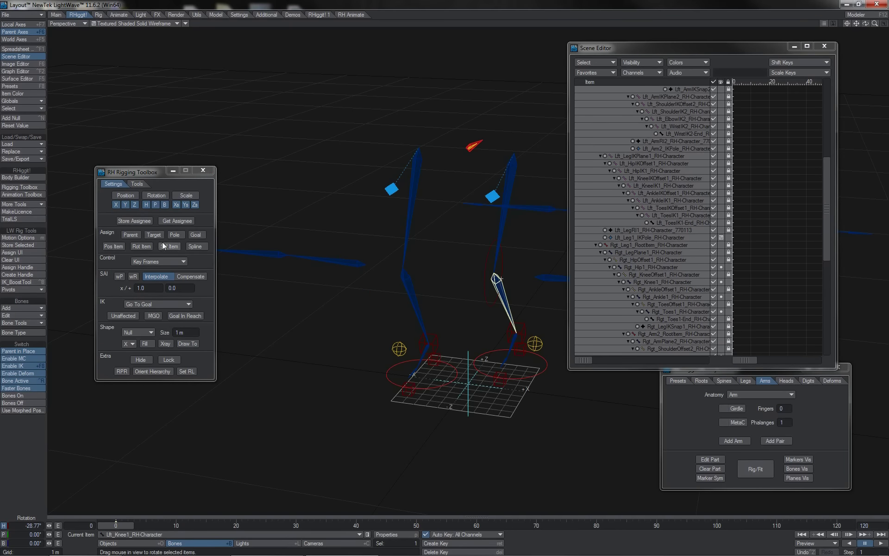
left_click(509, 339)
left_click_drag(512, 336, 483, 305)
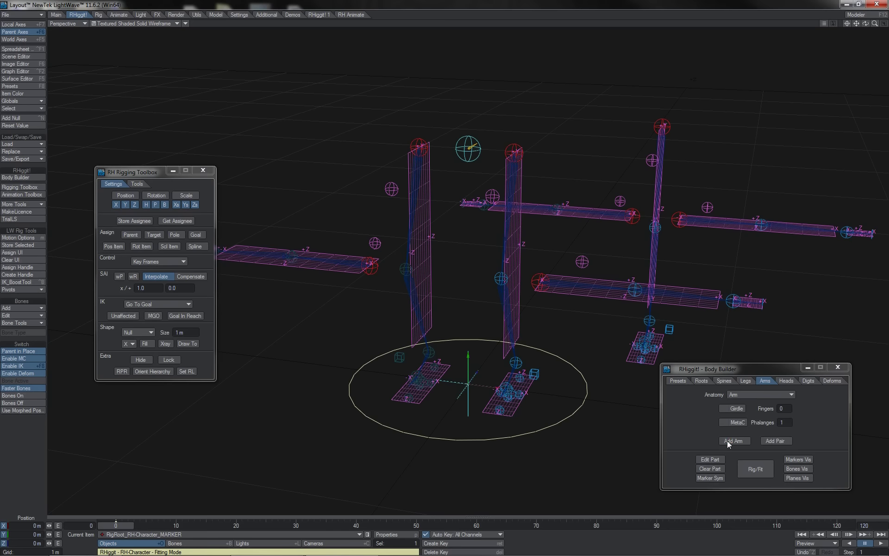
Add a new arm parented to MainRoot and raise its root marker.
left_click(727, 441)
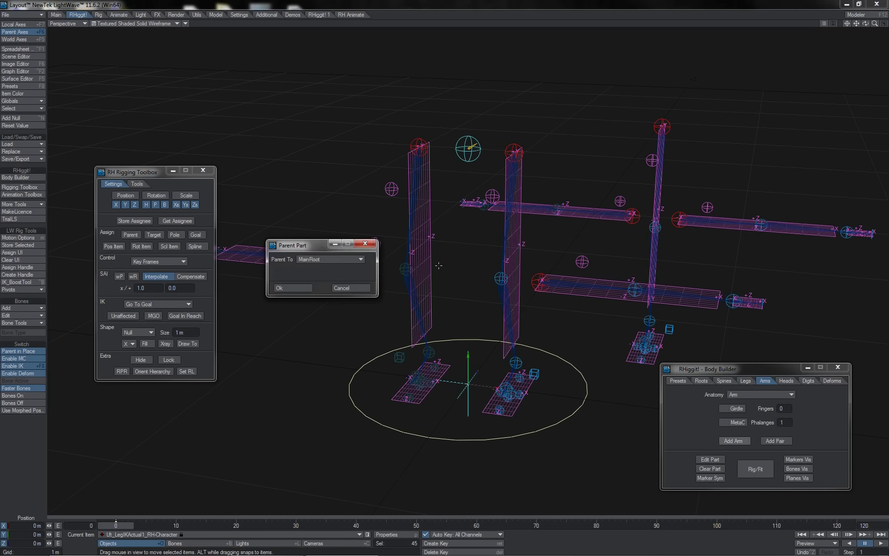
left_click(357, 260)
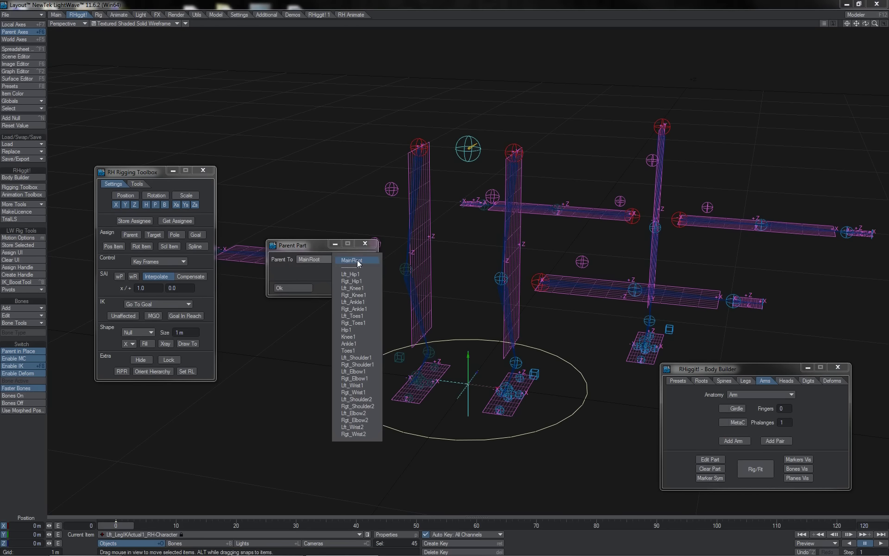
left_click(367, 280)
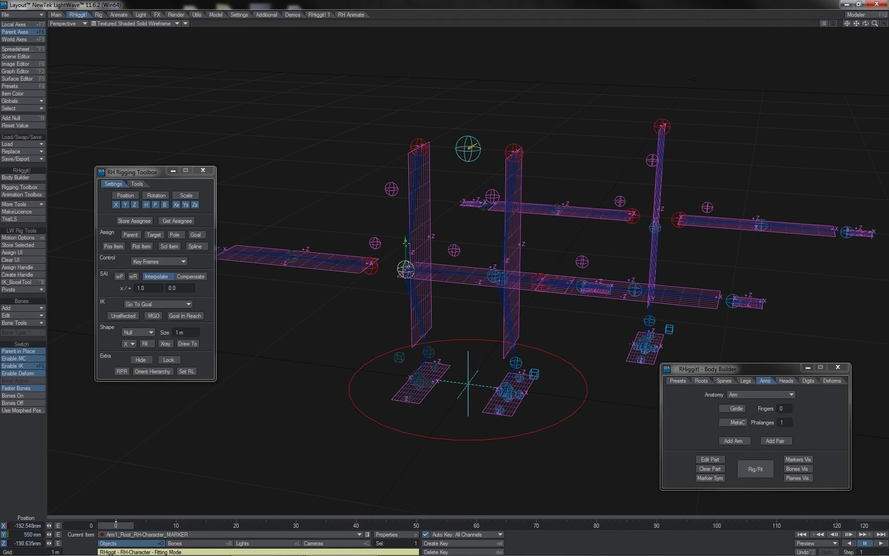
left_click_drag(406, 243, 406, 201)
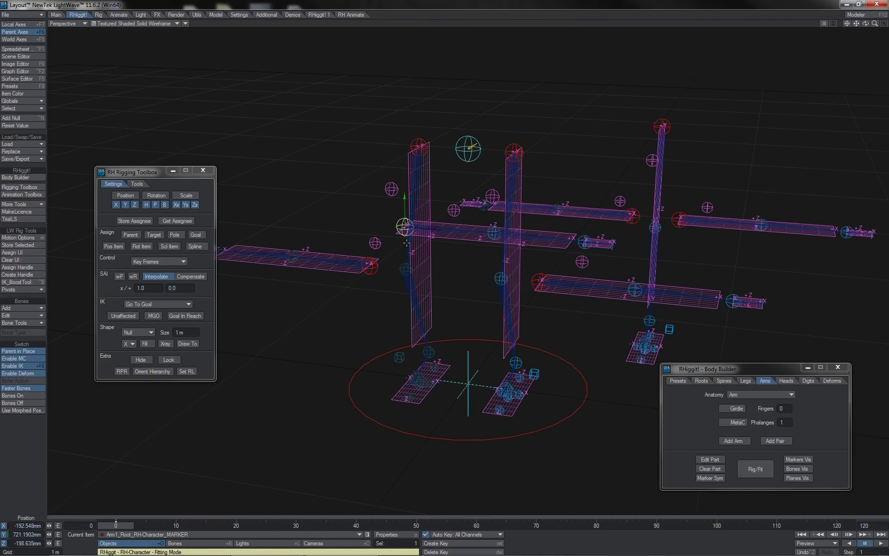
Build the rig, test the right leg IK by lifting its foot goal, then return to Fitting Mode.
key("r")
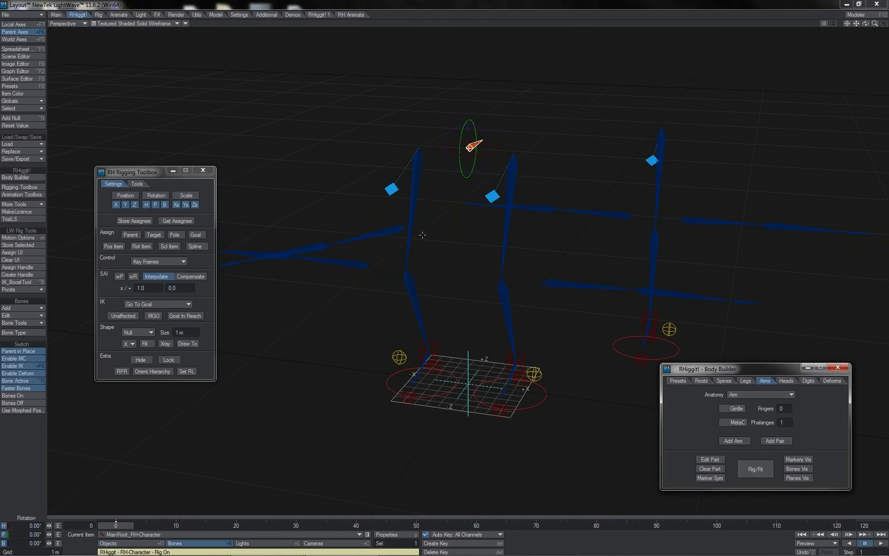
left_click(414, 367)
key("t")
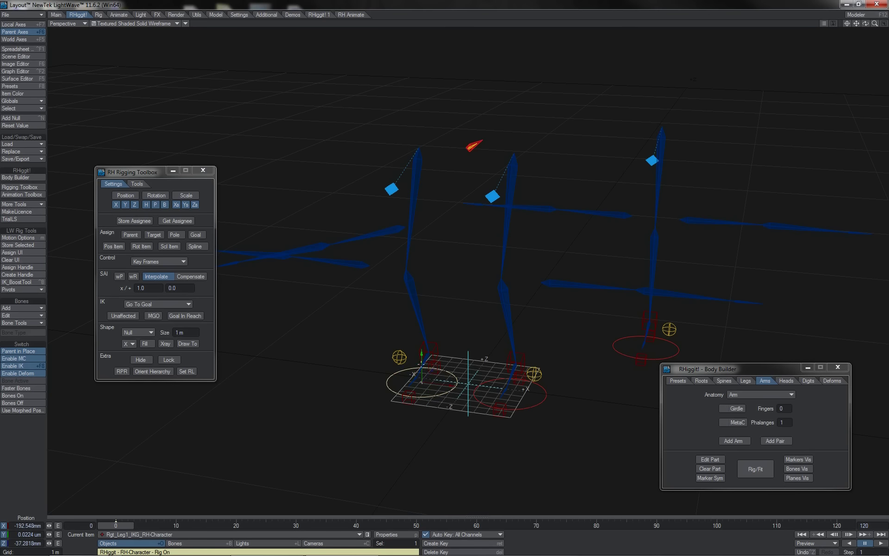
left_click_drag(414, 366, 444, 274)
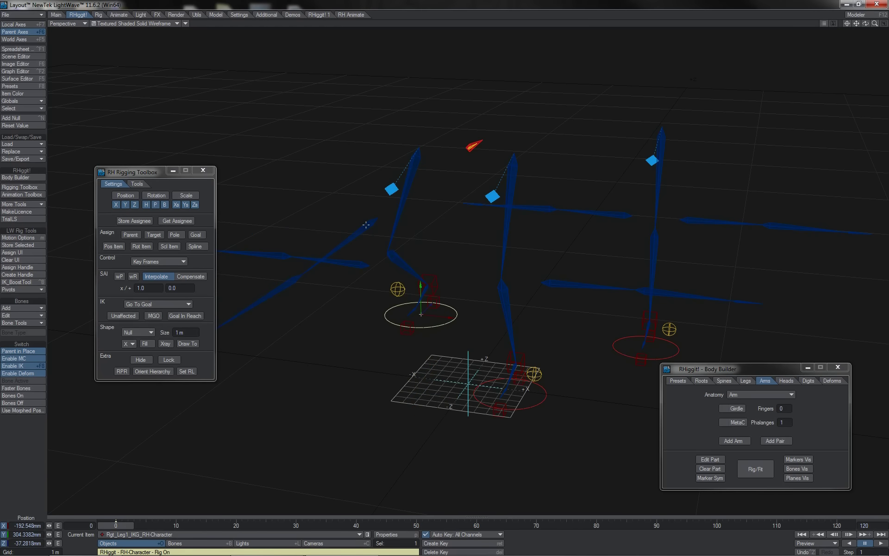
left_click(510, 148)
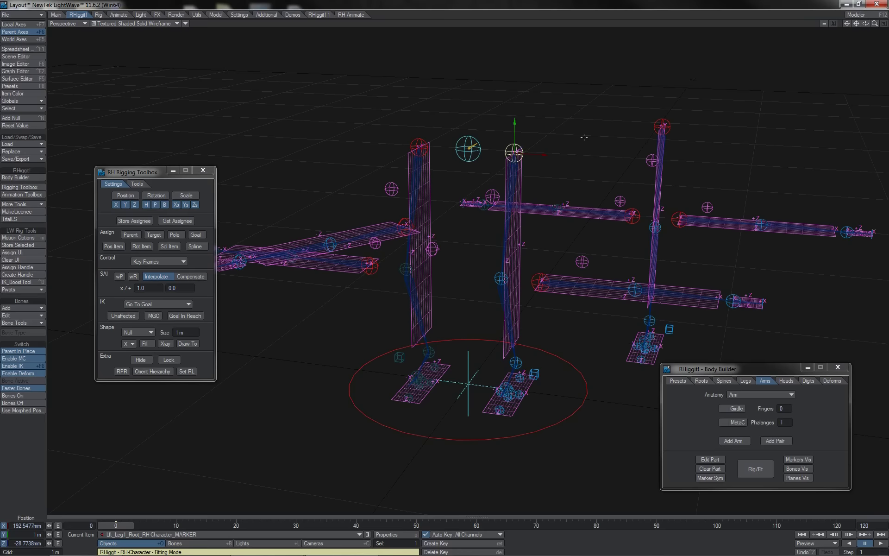
Nudge the Lft_Leg1_Root marker sideways, then mirror the Lft_Knee1 and Lft_Ankle1 markers to the right leg.
mouse_move(583, 137)
left_mouse_down()
mouse_move(540, 138)
mouse_move(606, 139)
left_mouse_up()
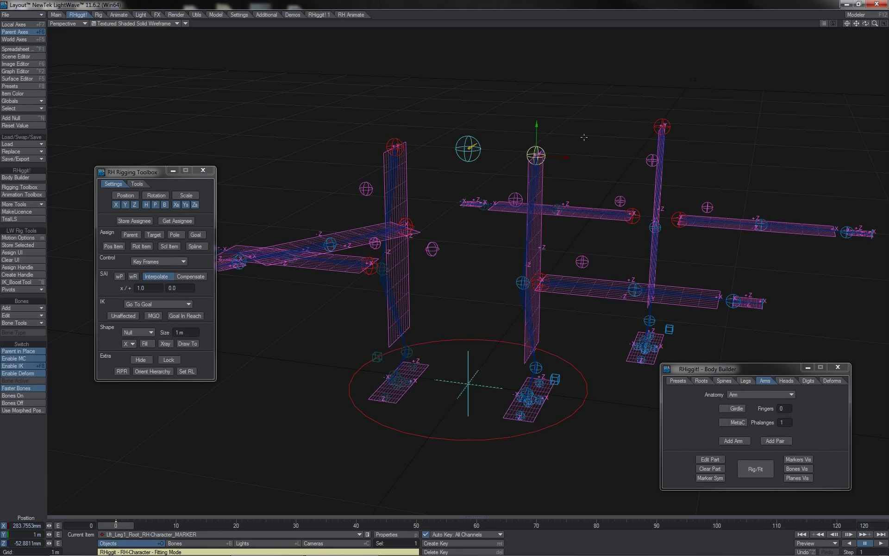
left_click_drag(583, 137, 584, 137)
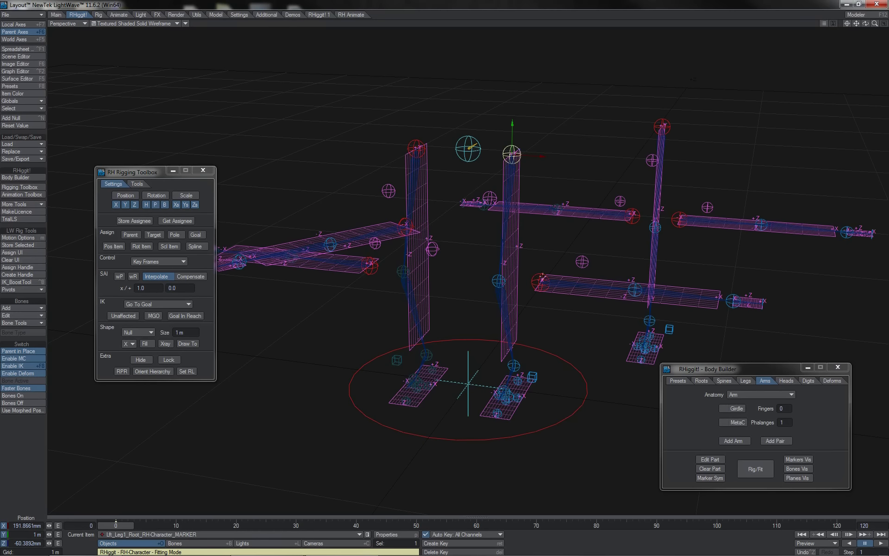
left_click(498, 281)
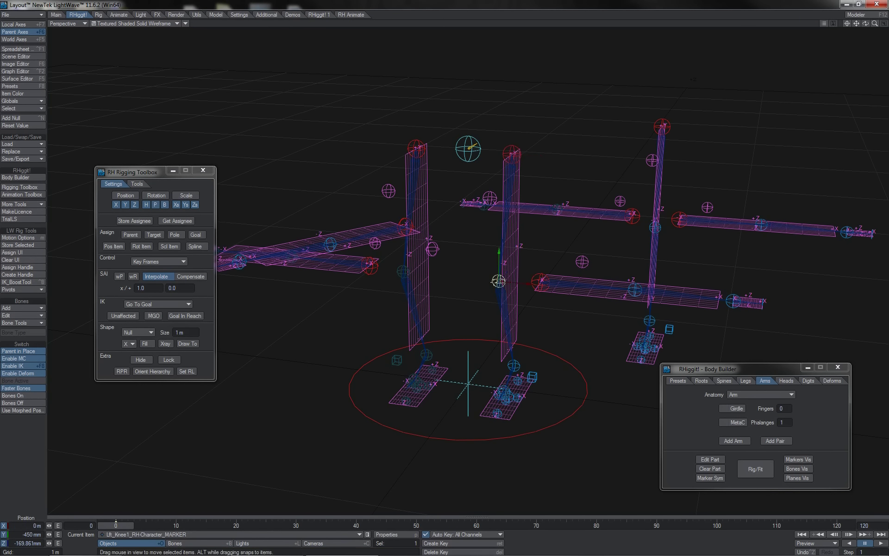
left_click(519, 360, "shift")
left_click(703, 478)
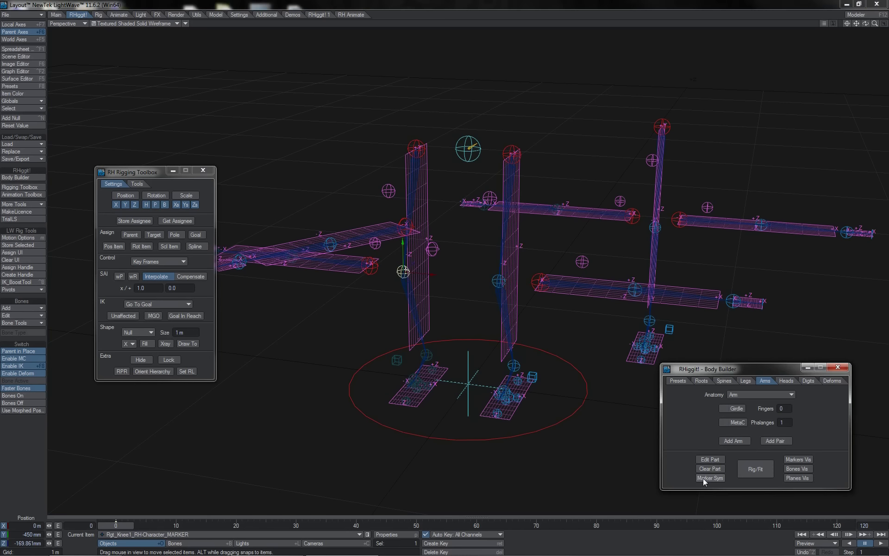
Shift the Lft_Leg1_Root marker right and move Lft_Ankle1 along Z to 237.106 mm.
left_click(497, 281)
left_click(516, 364, "shift")
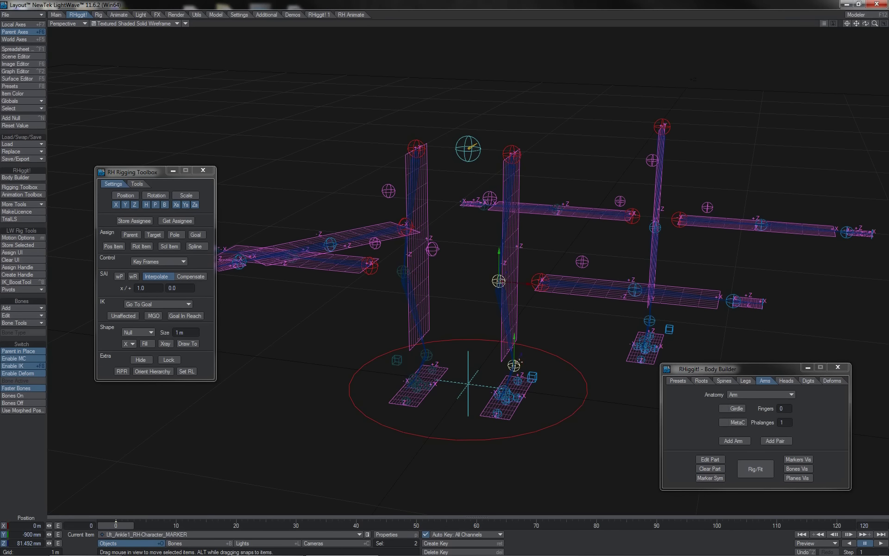
left_click(403, 271)
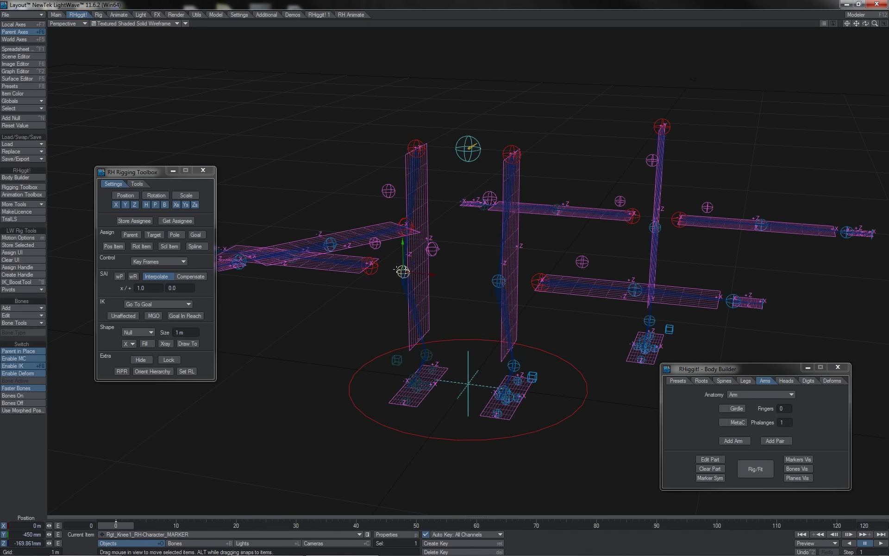
left_click(512, 150)
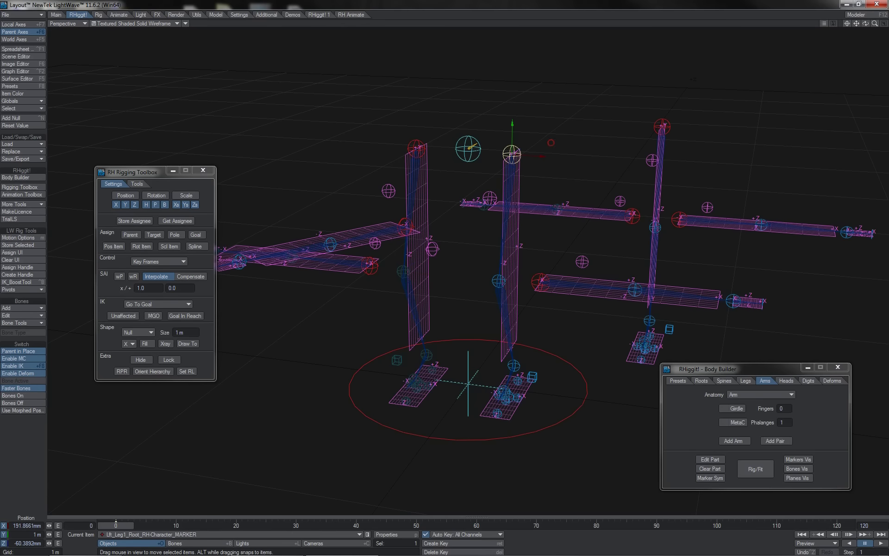
mouse_move(551, 142)
left_mouse_down()
mouse_move(602, 139)
mouse_move(555, 141)
mouse_move(572, 142)
left_mouse_up()
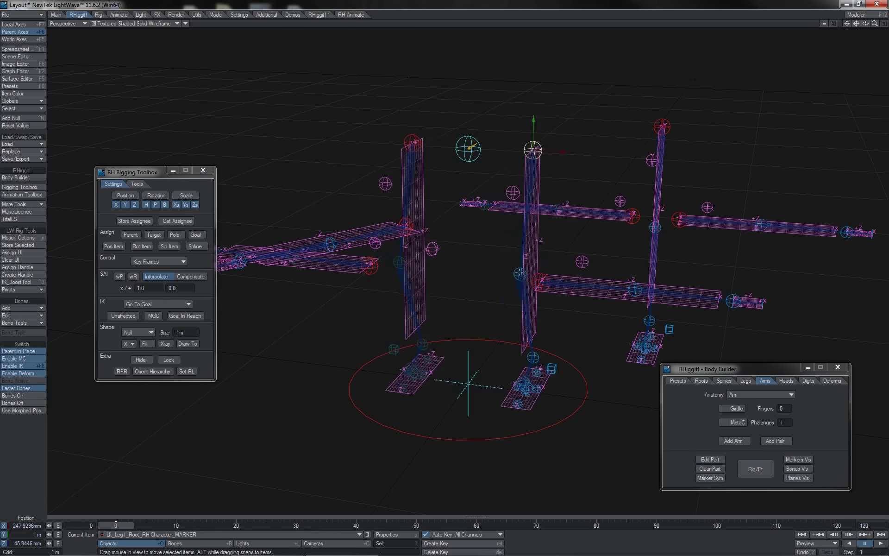
left_click(520, 274)
left_click(534, 355)
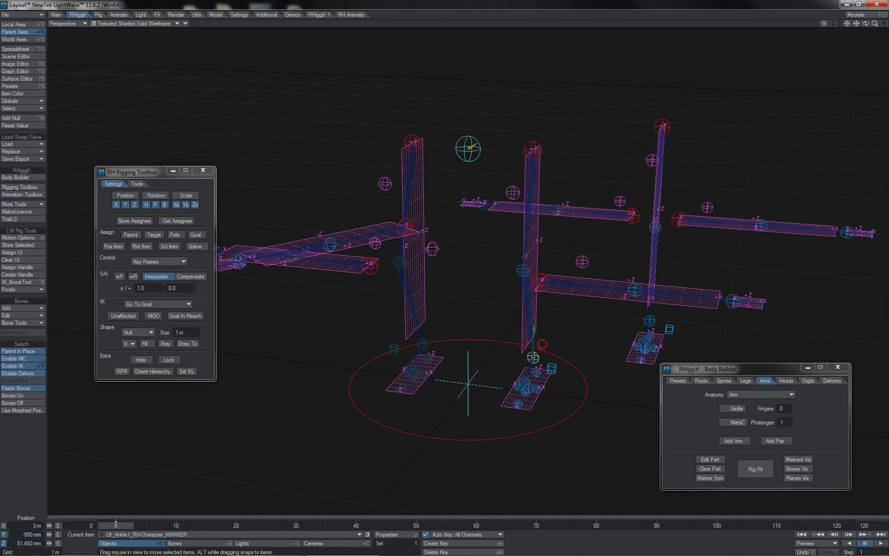
mouse_move(540, 348)
left_mouse_down()
mouse_move(518, 370)
mouse_move(542, 345)
mouse_move(539, 357)
left_mouse_up()
left_click(533, 367)
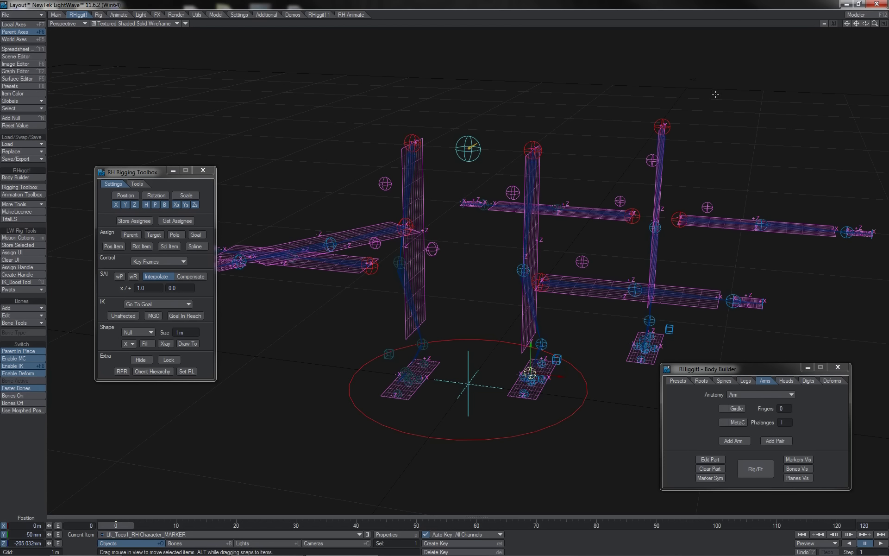
left_click(675, 116)
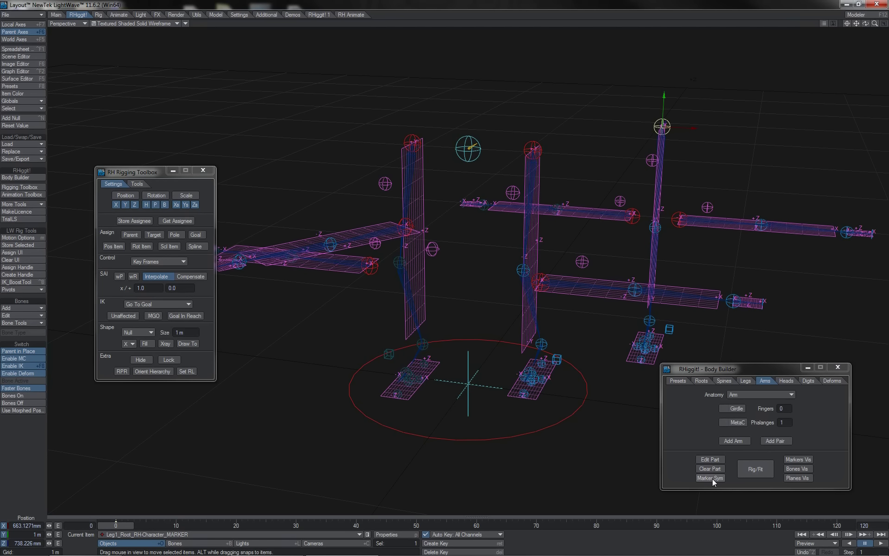
Raise the Lft_Knee1 marker to Y -278.81 mm and mirror it to Rgt_Knee1 with Marker Sym.
left_click(522, 269)
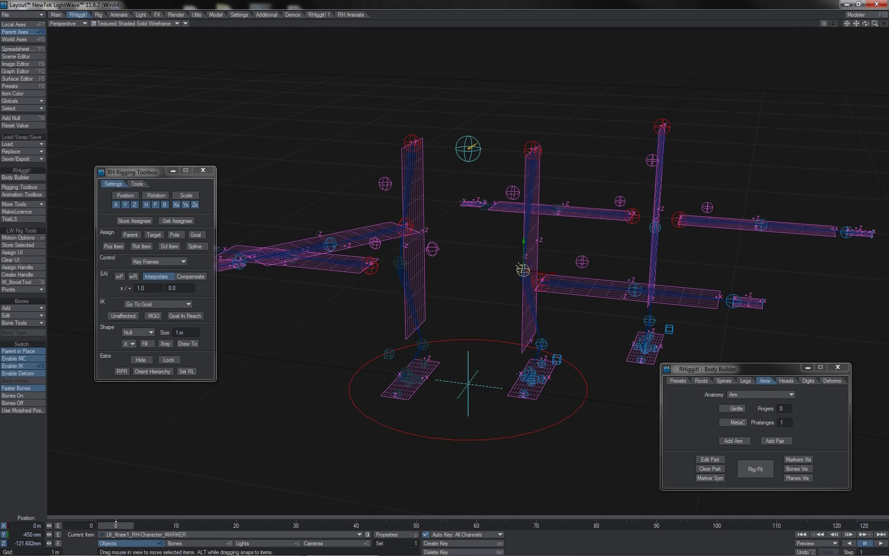
mouse_move(525, 246)
left_mouse_down()
mouse_move(525, 296)
mouse_move(525, 248)
left_mouse_up()
left_click(710, 477)
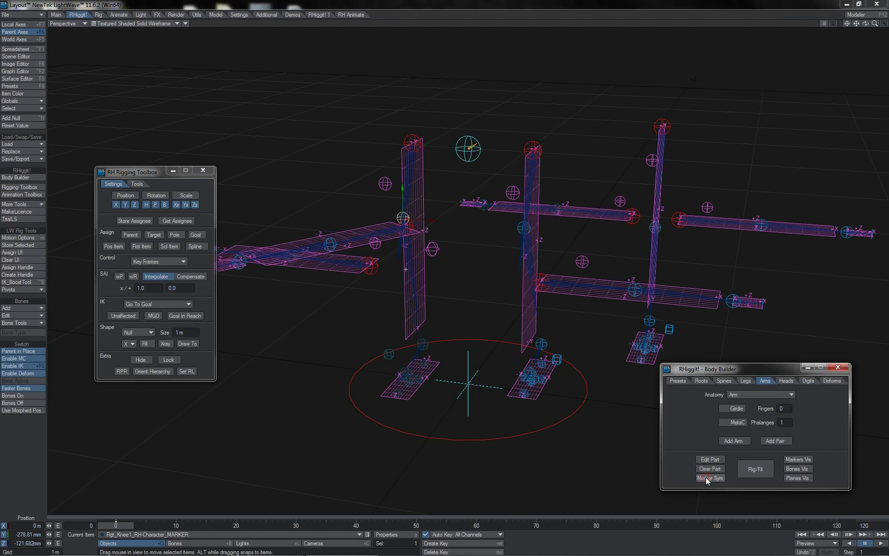